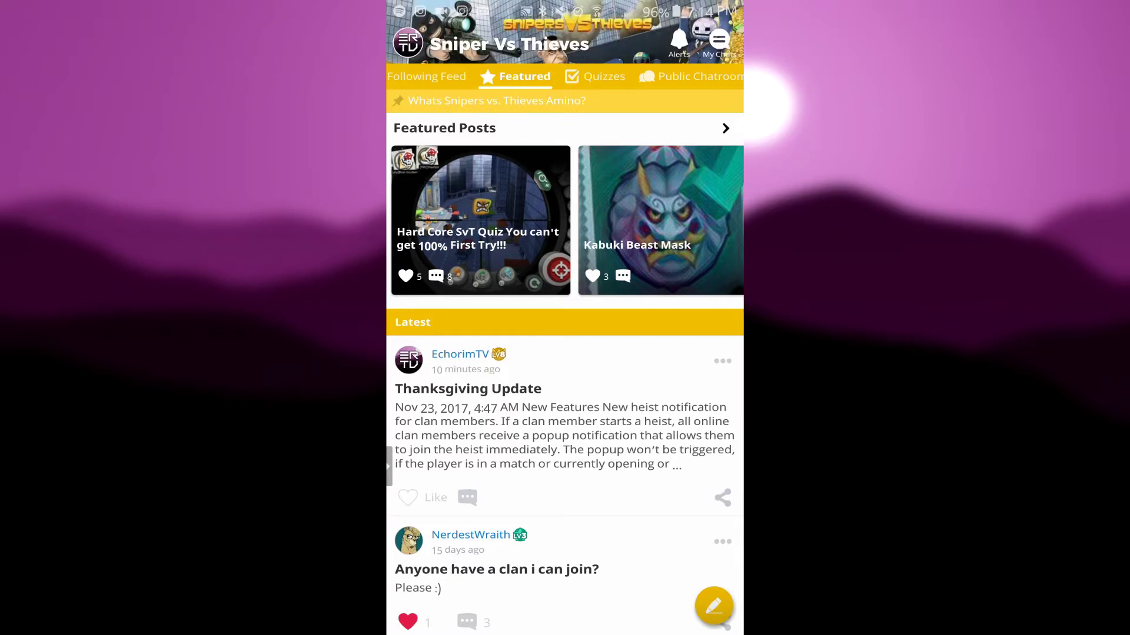
{"action": "left_click", "coordinate": [713, 606]}
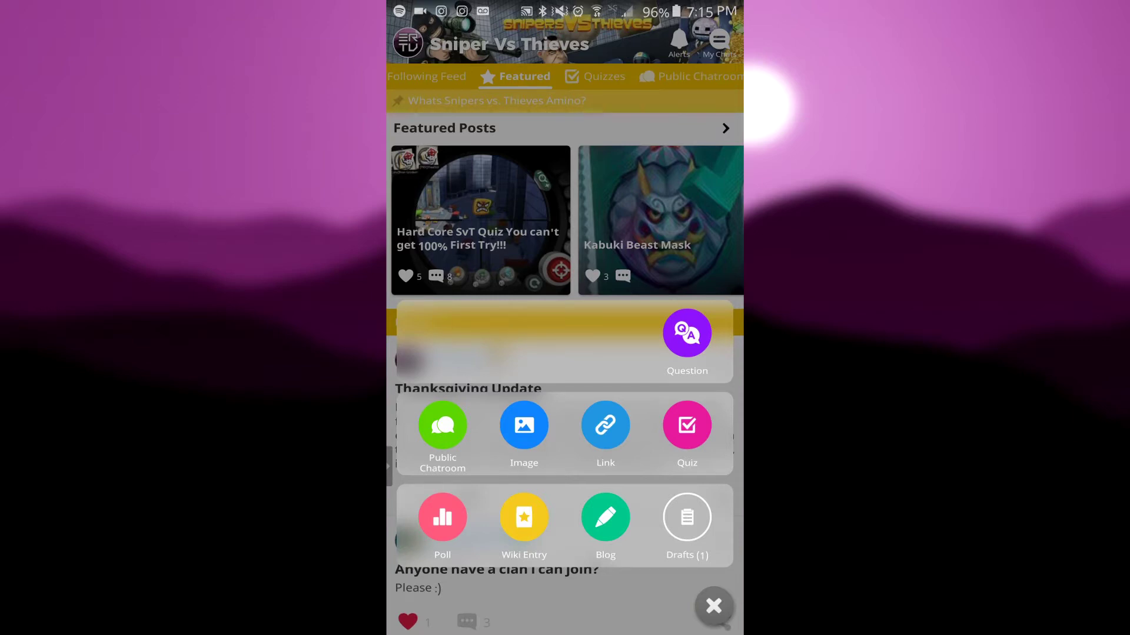
{"action": "left_click", "coordinate": [713, 606]}
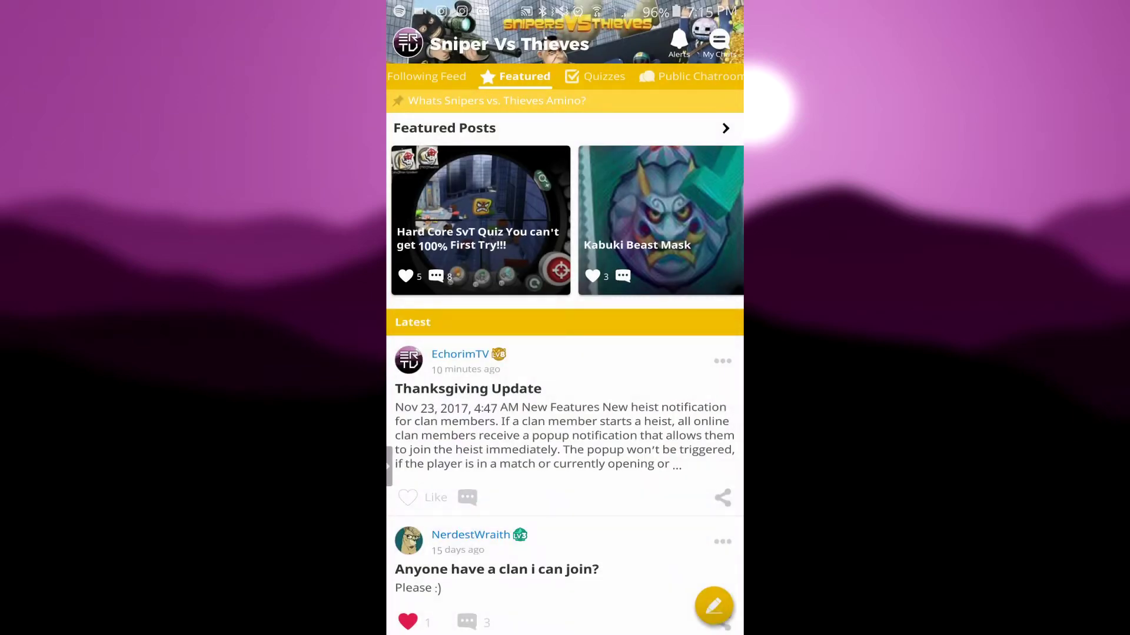
{"action": "left_click", "coordinate": [408, 43]}
{"action": "left_click", "coordinate": [479, 202]}
{"action": "scroll", "coordinate": [565, 353], "scroll_direction": "down", "scroll_amount": 3}
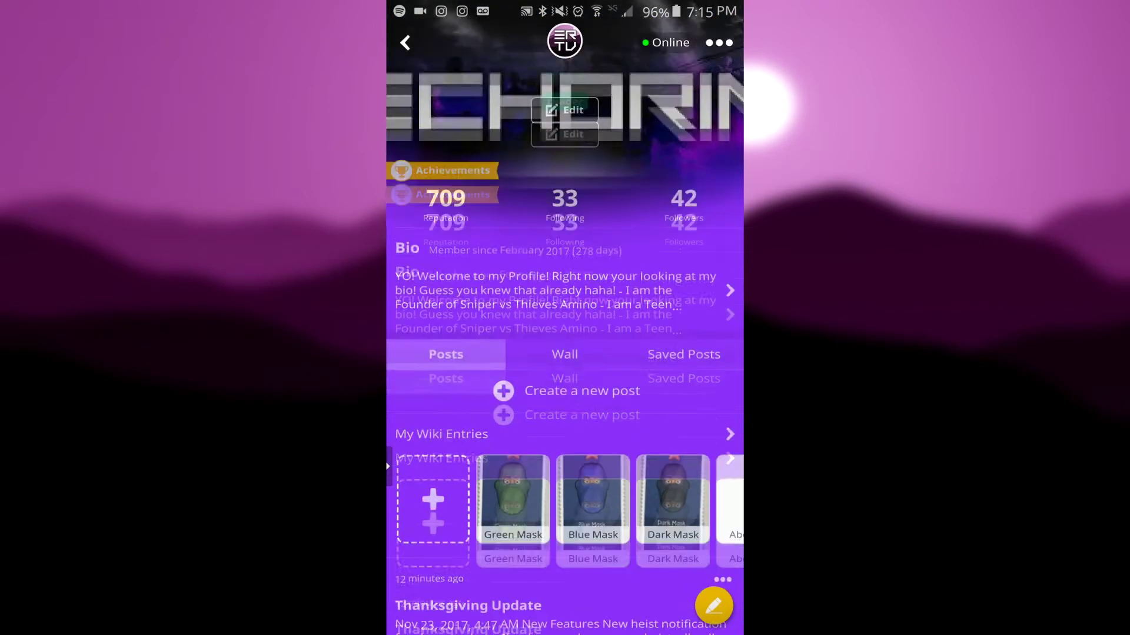
{"action": "scroll", "coordinate": [565, 354], "scroll_direction": "down", "scroll_amount": 1}
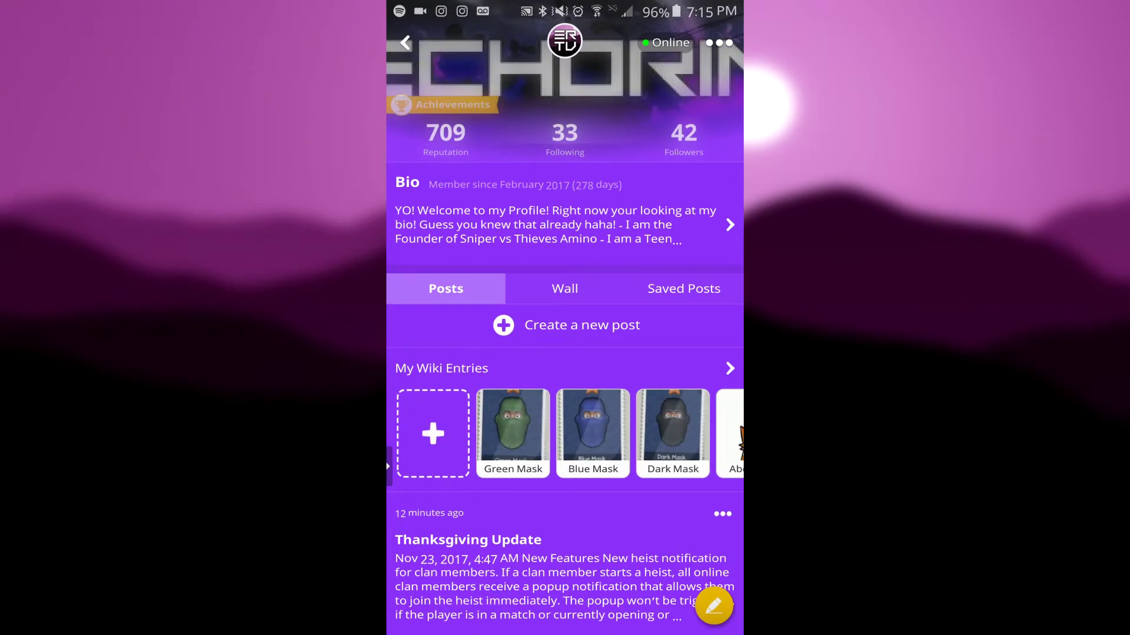
View the Green Mask wiki entry from your profile, then return to the profile.
{"action": "left_click", "coordinate": [513, 432]}
{"action": "scroll", "coordinate": [566, 353], "scroll_direction": "down", "scroll_amount": 3}
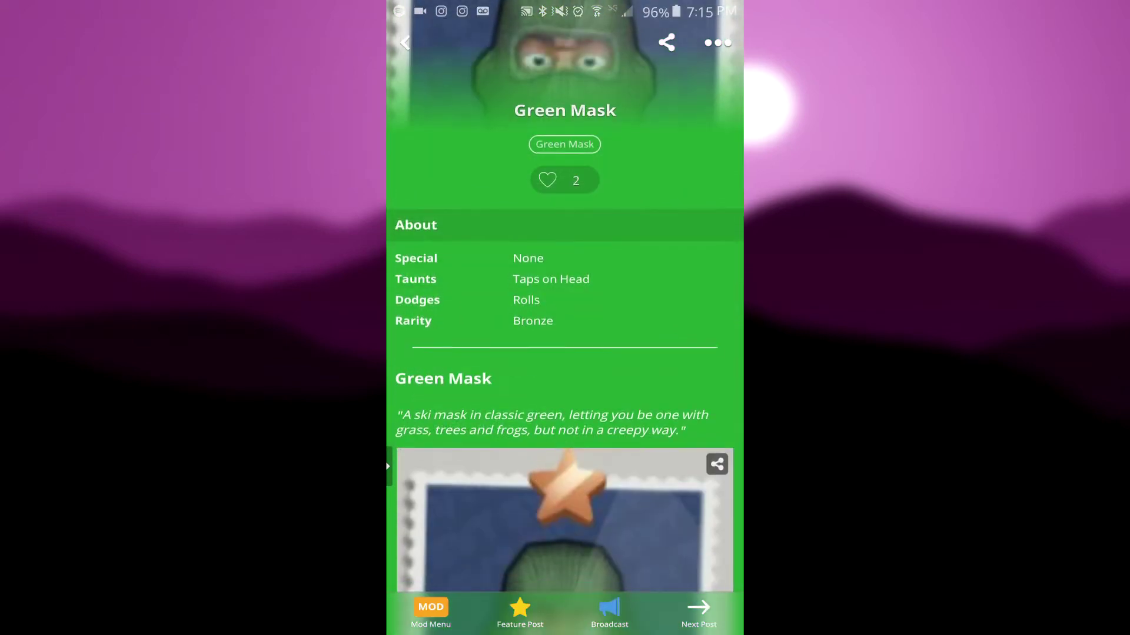
{"action": "scroll", "coordinate": [565, 353], "scroll_direction": "up", "scroll_amount": 5}
{"action": "scroll", "coordinate": [565, 353], "scroll_direction": "down", "scroll_amount": 10}
{"action": "scroll", "coordinate": [565, 353], "scroll_direction": "up", "scroll_amount": 15}
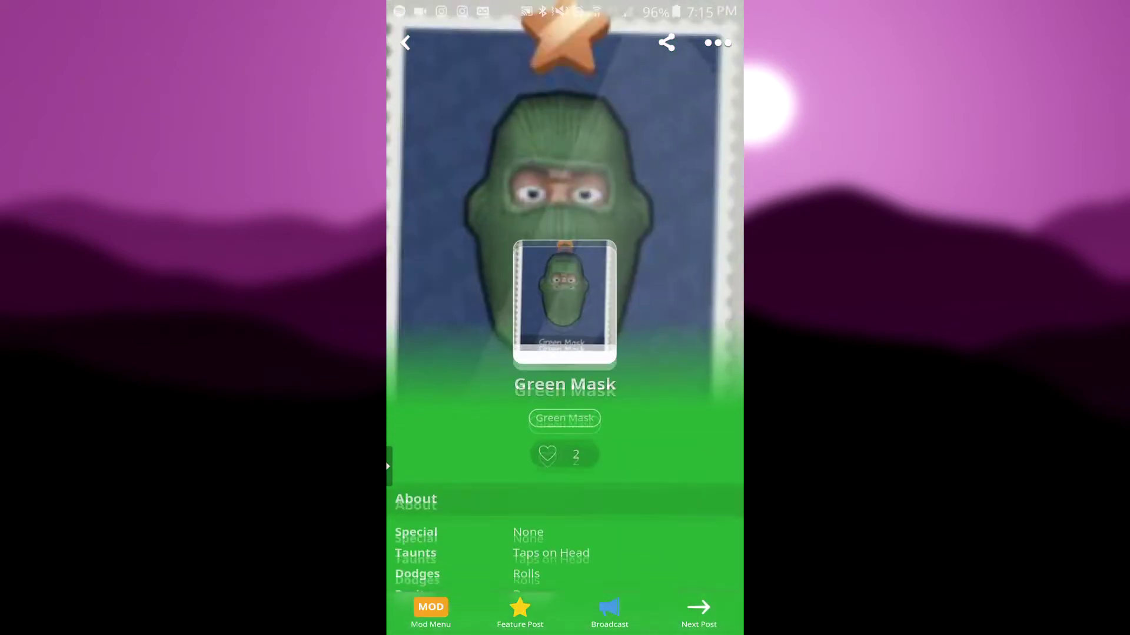
{"action": "scroll", "coordinate": [564, 353], "scroll_direction": "down", "scroll_amount": 2}
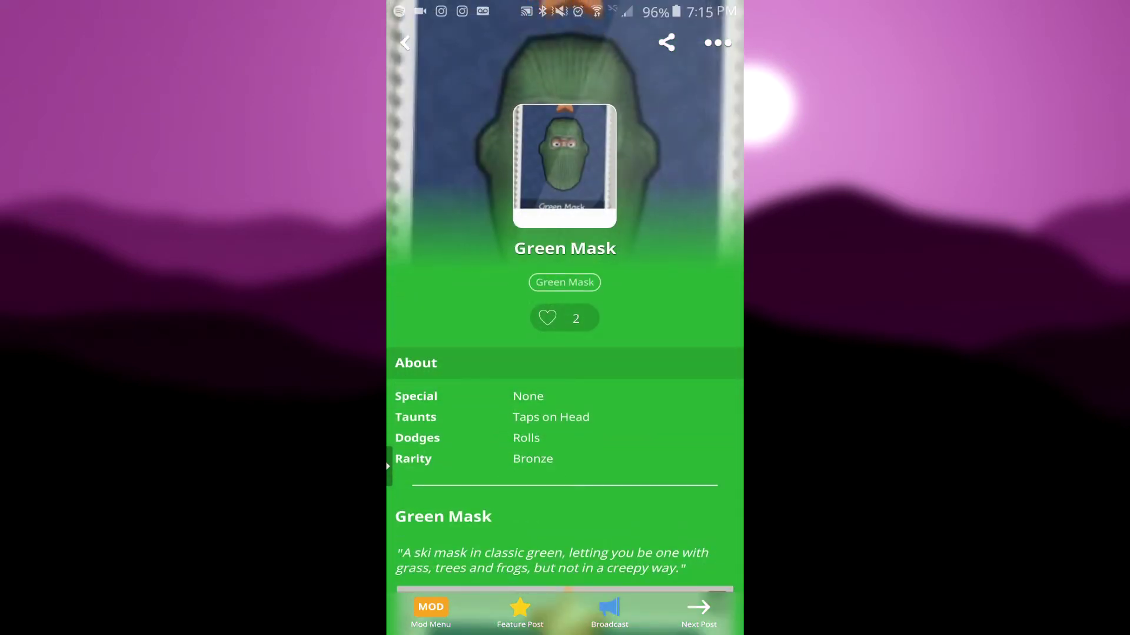
{"action": "left_click", "coordinate": [405, 42]}
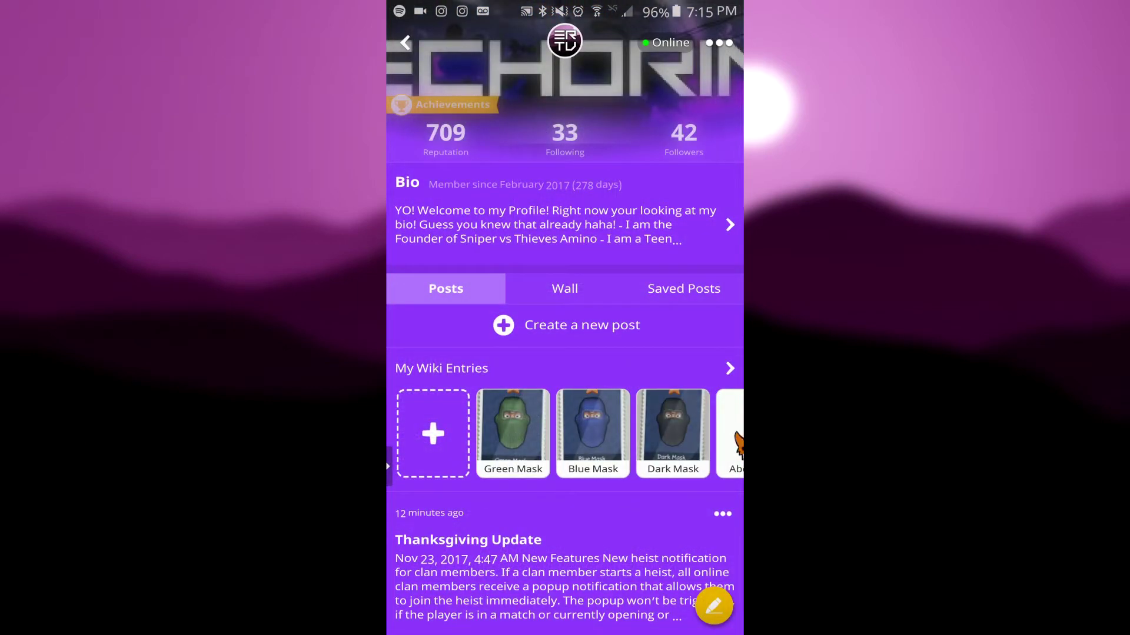
{"action": "scroll", "coordinate": [566, 433], "scroll_direction": "right", "scroll_amount": 1}
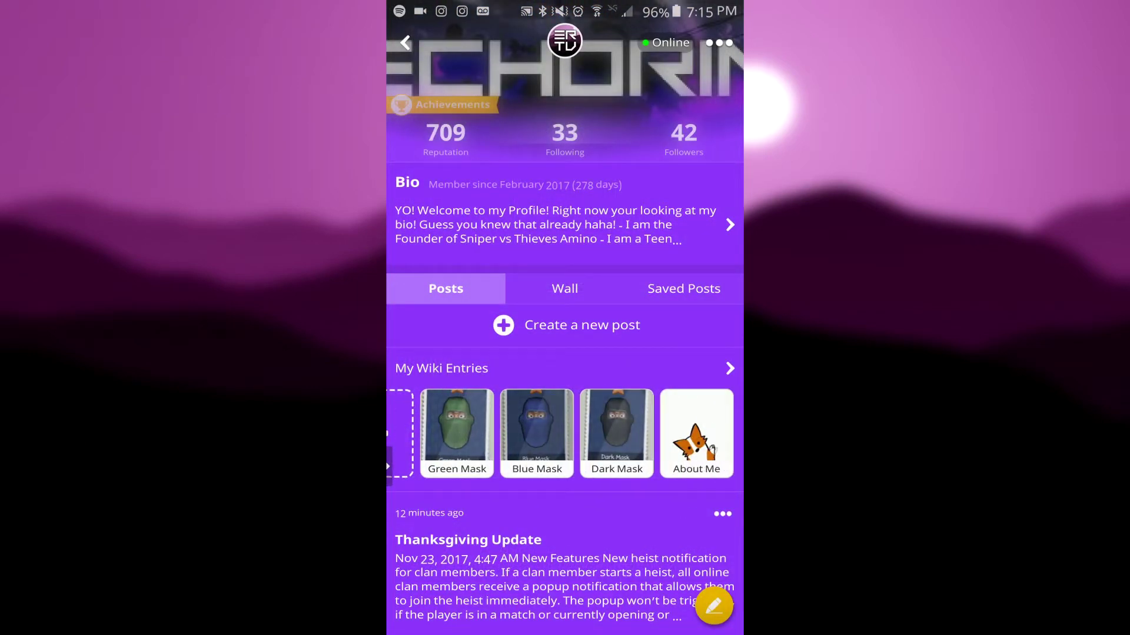
{"action": "mouse_move", "coordinate": [537, 426]}
{"action": "left_mouse_down"}
{"action": "mouse_move", "coordinate": [569, 425]}
{"action": "mouse_move", "coordinate": [537, 432]}
{"action": "left_mouse_up"}
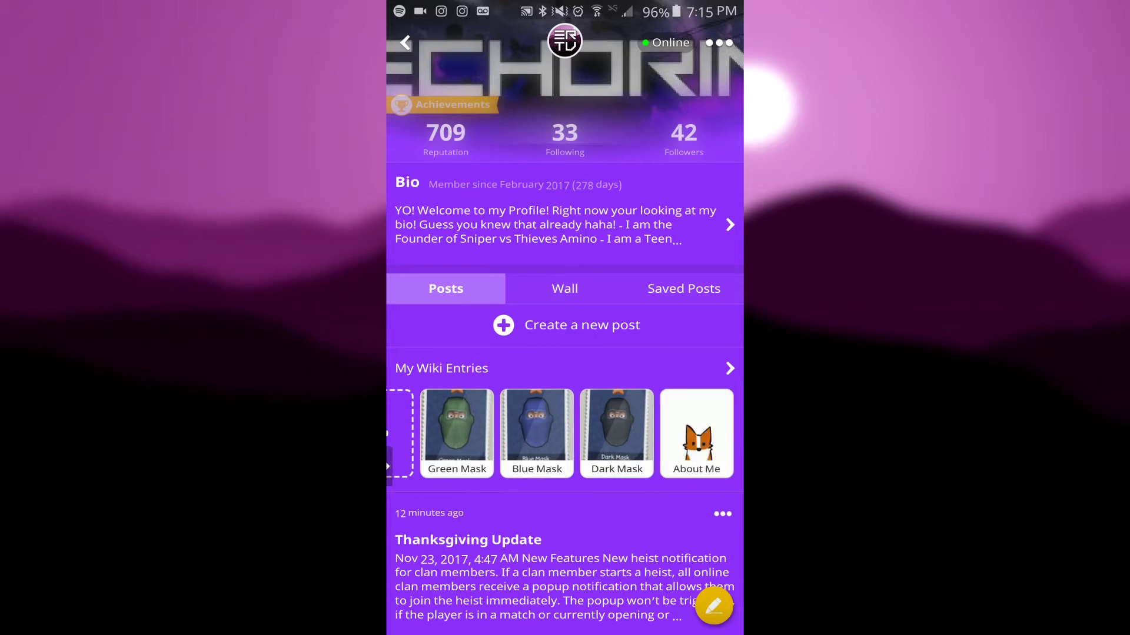
View the About Me wiki entry, then go back to the Featured feed.
{"action": "left_click", "coordinate": [697, 432]}
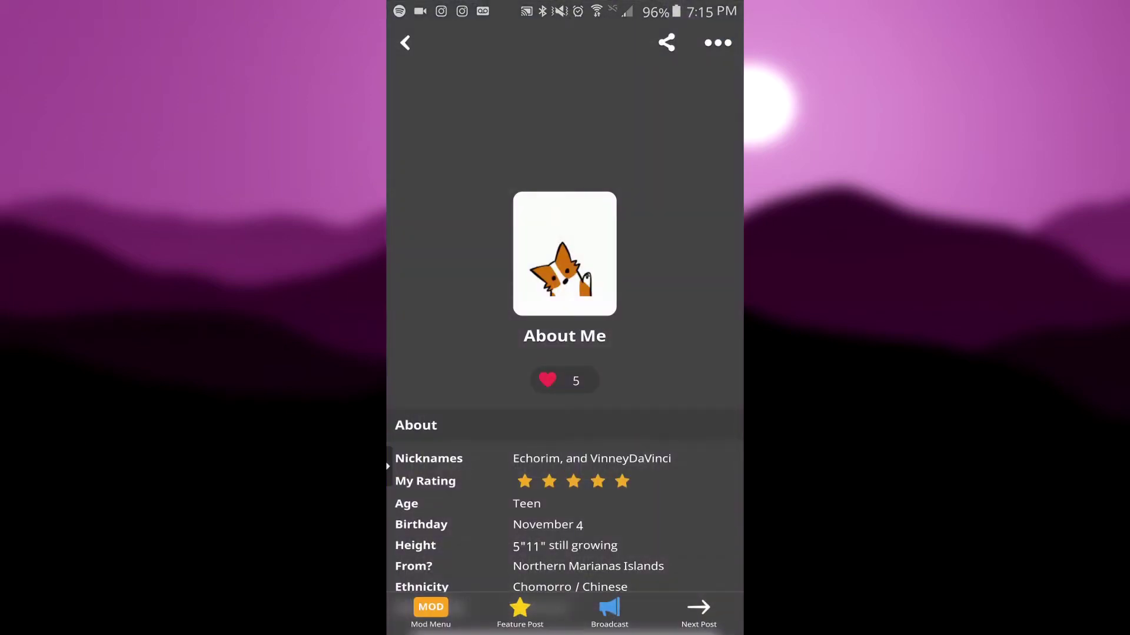
{"action": "scroll", "coordinate": [565, 353], "scroll_direction": "down", "scroll_amount": 3}
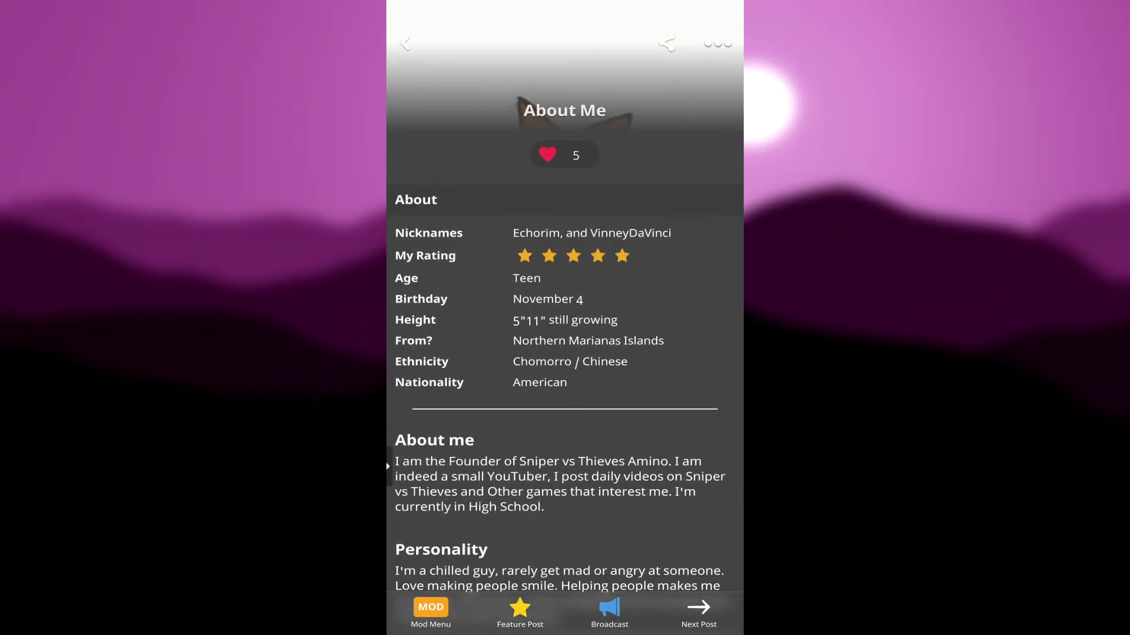
{"action": "scroll", "coordinate": [565, 353], "scroll_direction": "down", "scroll_amount": 2}
{"action": "key", "text": "Escape"}
{"action": "scroll", "coordinate": [565, 353], "scroll_direction": "down", "scroll_amount": 2}
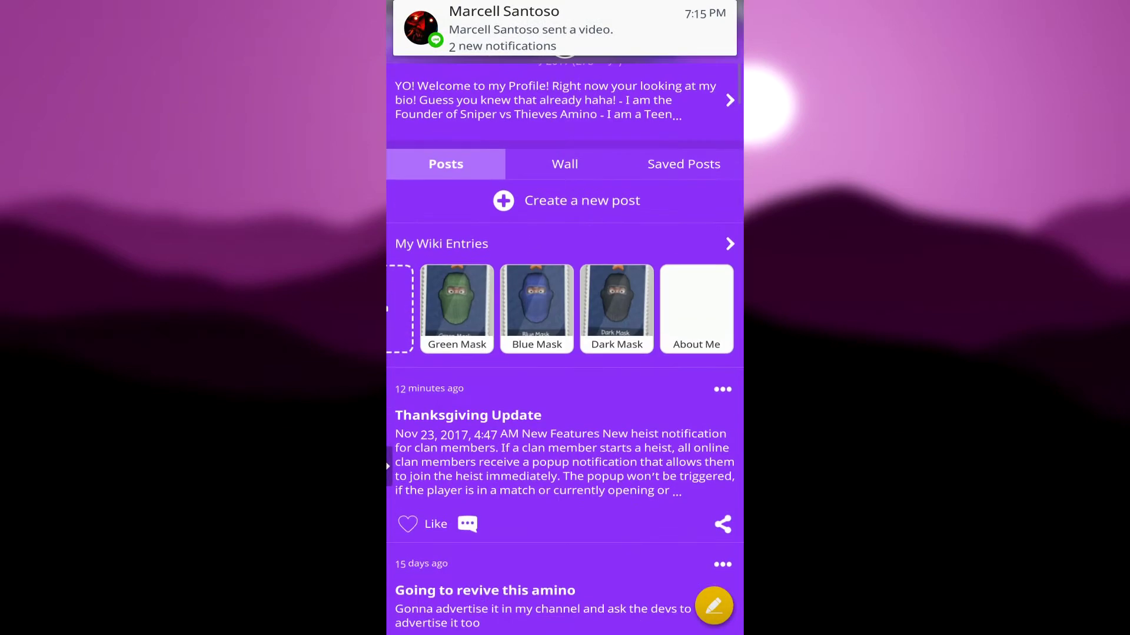
{"action": "left_click_drag", "start_coordinate": [529, 309], "coordinate": [586, 309]}
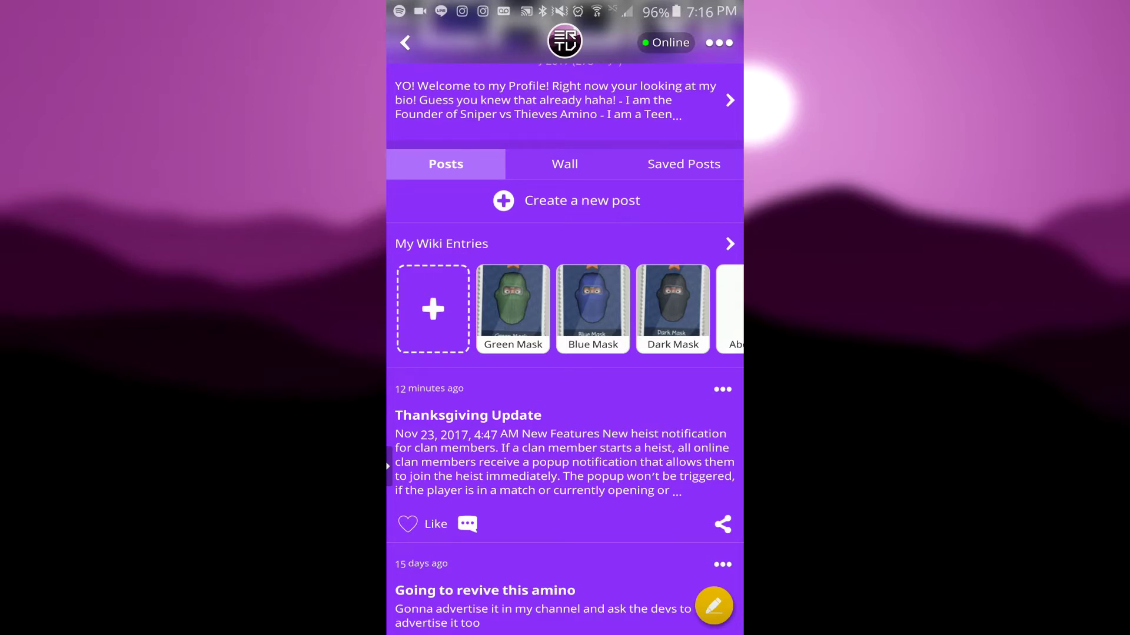
{"action": "left_click", "coordinate": [405, 42]}
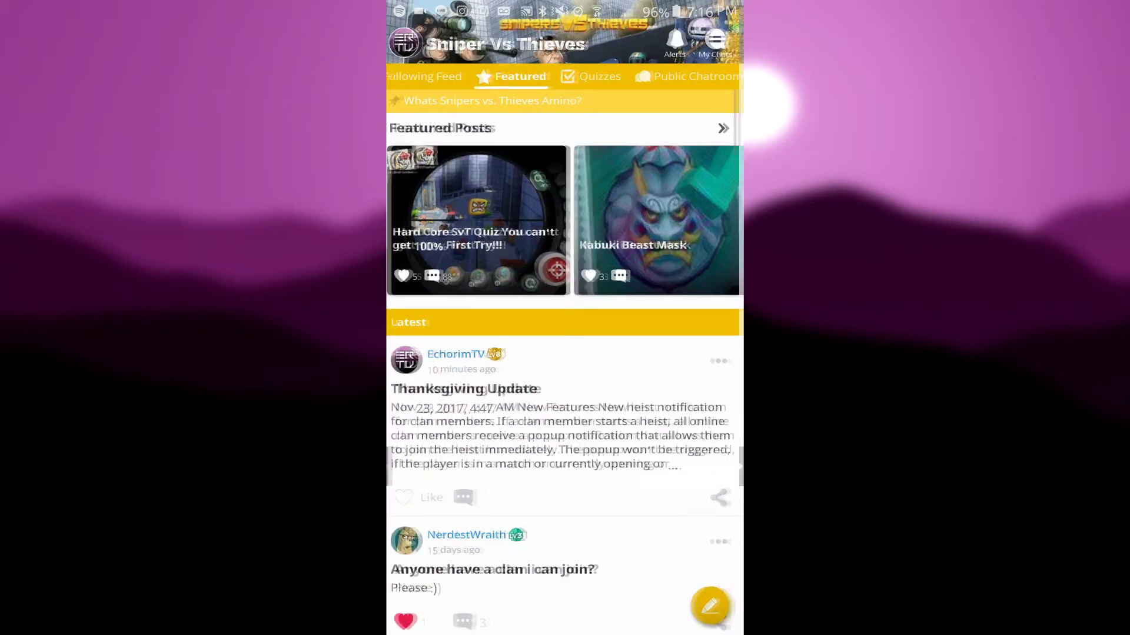
Open My Chats and the SnipersVsThieves conversation, then return to the Featured feed.
{"action": "left_click", "coordinate": [718, 40]}
{"action": "scroll", "coordinate": [565, 354], "scroll_direction": "down", "scroll_amount": 5}
{"action": "scroll", "coordinate": [564, 353], "scroll_direction": "down", "scroll_amount": 5}
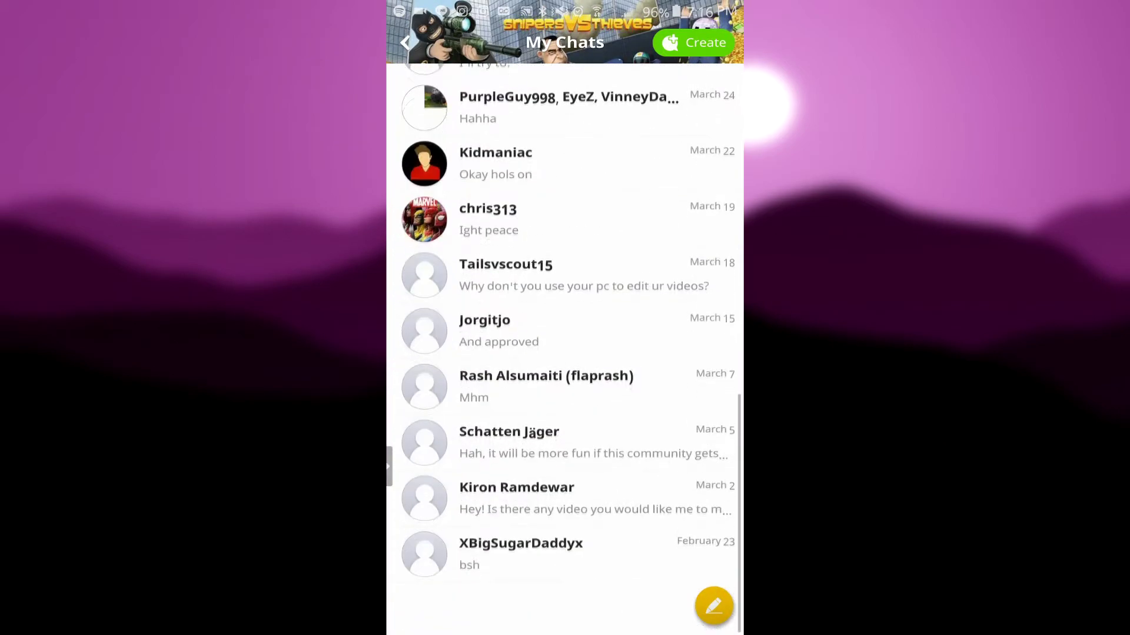
{"action": "scroll", "coordinate": [565, 353], "scroll_direction": "up", "scroll_amount": 10}
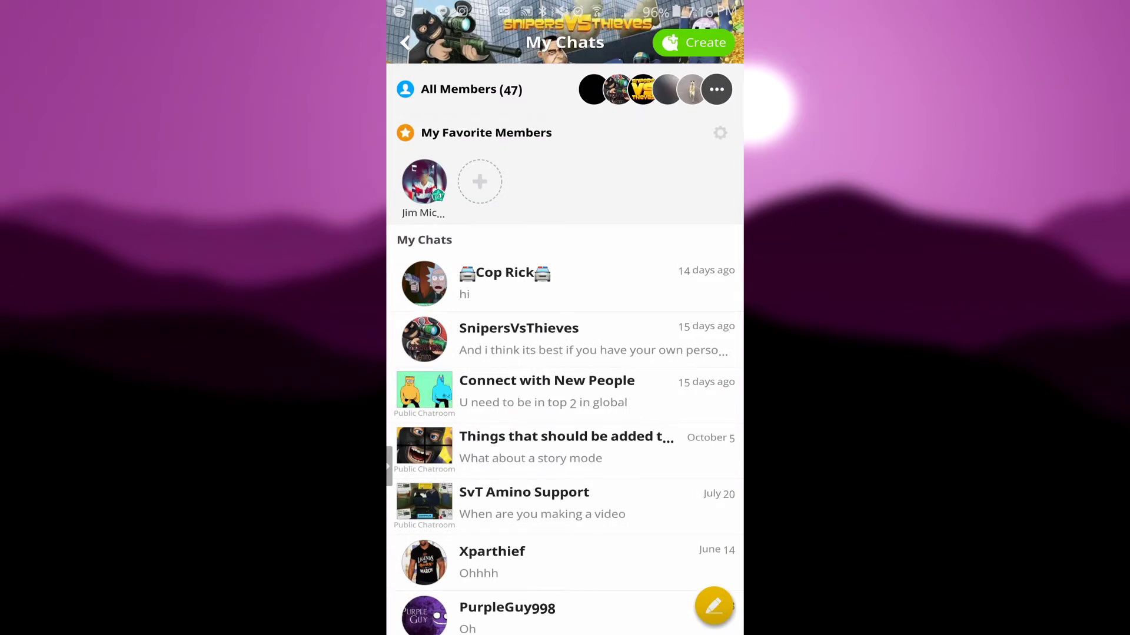
{"action": "left_click", "coordinate": [565, 340]}
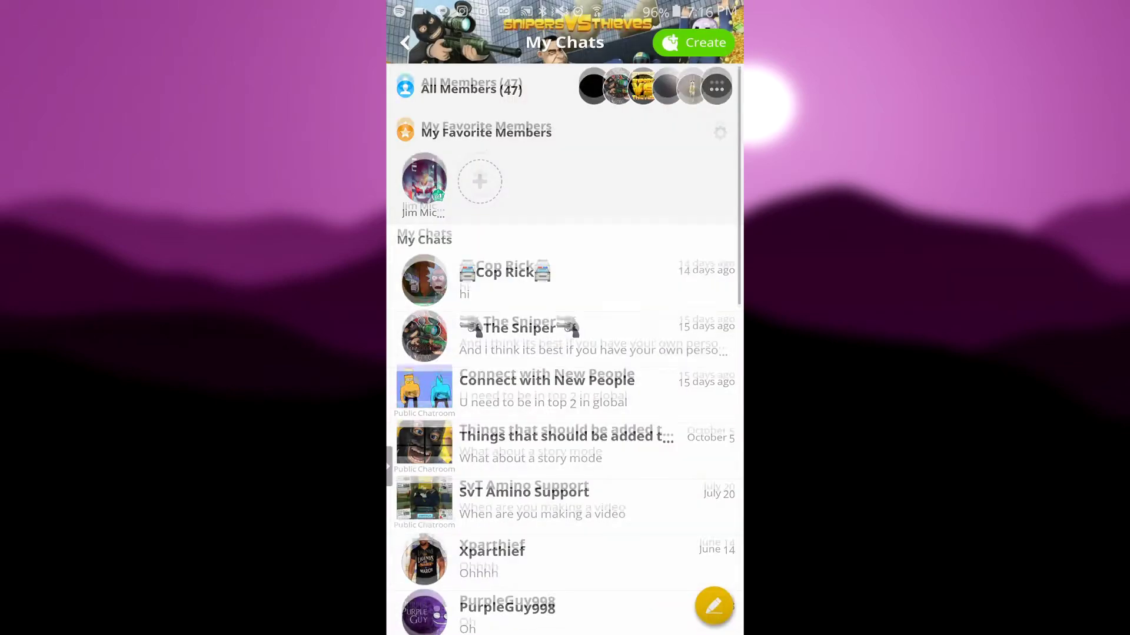
{"action": "scroll", "coordinate": [565, 353], "scroll_direction": "down", "scroll_amount": 1}
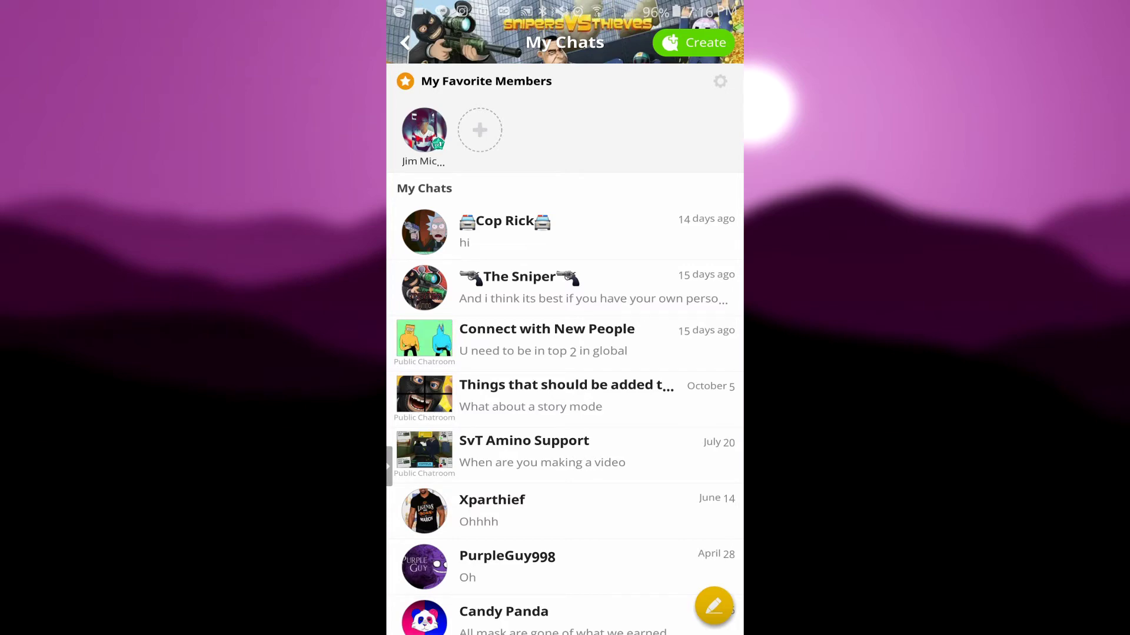
{"action": "left_click", "coordinate": [405, 42]}
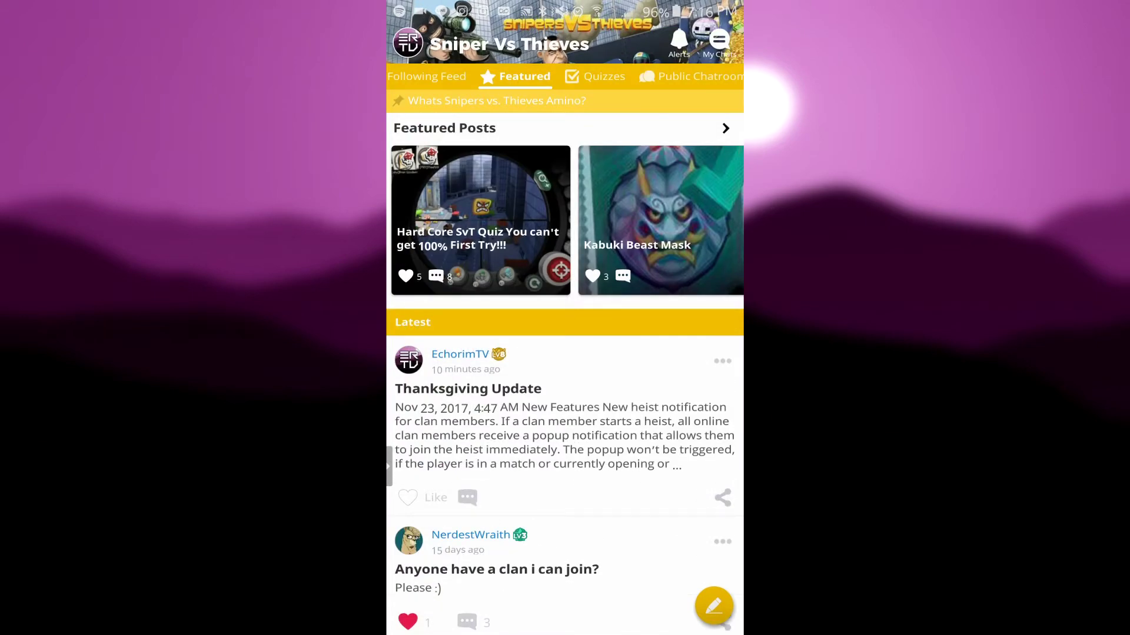
{"action": "scroll", "coordinate": [565, 397], "scroll_direction": "down", "scroll_amount": 1}
Open the Thanksgiving Update post from the Featured tab's Latest list.
{"action": "left_click", "coordinate": [565, 398]}
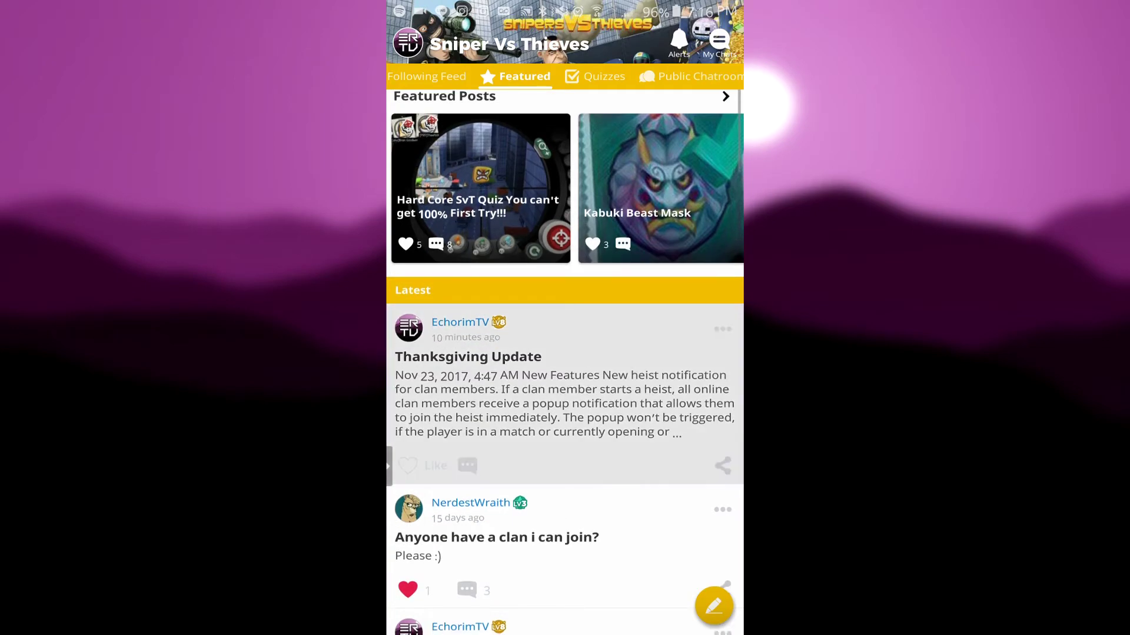
{"action": "scroll", "coordinate": [565, 354], "scroll_direction": "down", "scroll_amount": 1}
{"action": "scroll", "coordinate": [566, 353], "scroll_direction": "up", "scroll_amount": 1}
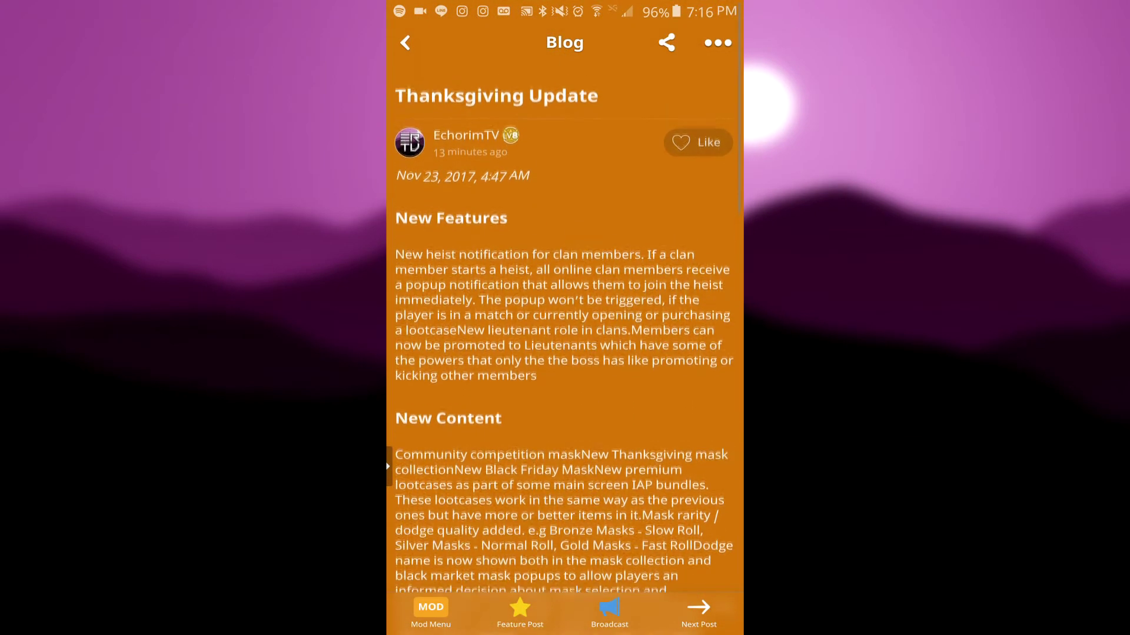
{"action": "scroll", "coordinate": [566, 353], "scroll_direction": "down", "scroll_amount": 1}
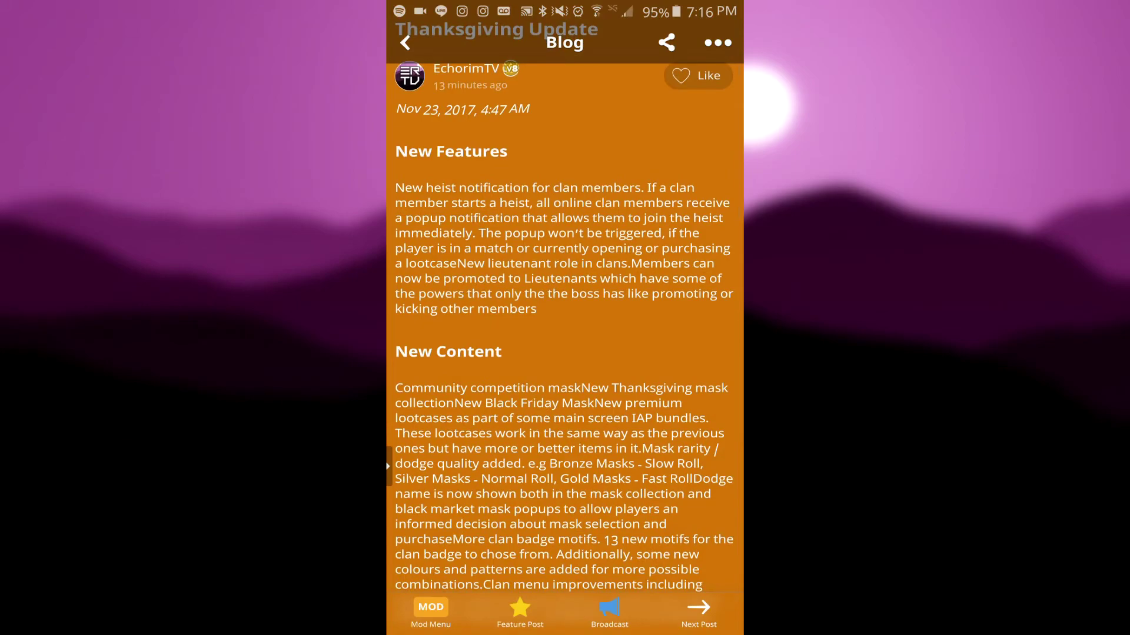
{"action": "scroll", "coordinate": [565, 353], "scroll_direction": "down", "scroll_amount": 2}
{"action": "scroll", "coordinate": [565, 353], "scroll_direction": "down", "scroll_amount": 3}
{"action": "scroll", "coordinate": [565, 353], "scroll_direction": "down", "scroll_amount": 3}
{"action": "scroll", "coordinate": [565, 354], "scroll_direction": "down", "scroll_amount": 3}
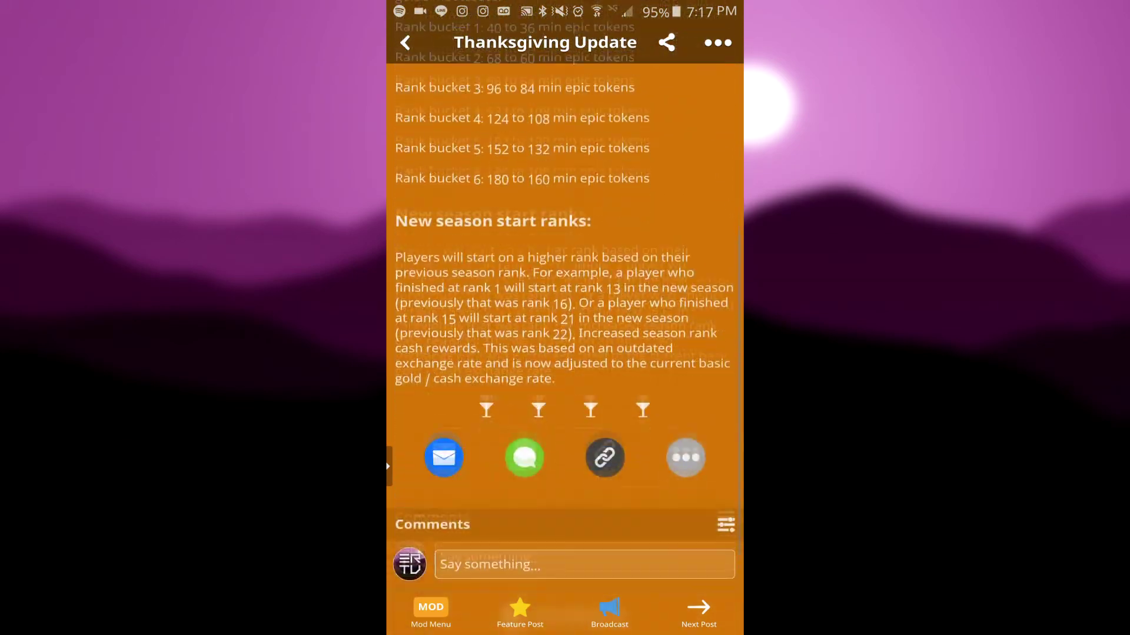
{"action": "scroll", "coordinate": [565, 353], "scroll_direction": "down", "scroll_amount": 1}
{"action": "scroll", "coordinate": [565, 354], "scroll_direction": "up", "scroll_amount": 3}
{"action": "scroll", "coordinate": [565, 353], "scroll_direction": "up", "scroll_amount": 3}
{"action": "scroll", "coordinate": [565, 353], "scroll_direction": "up", "scroll_amount": 3}
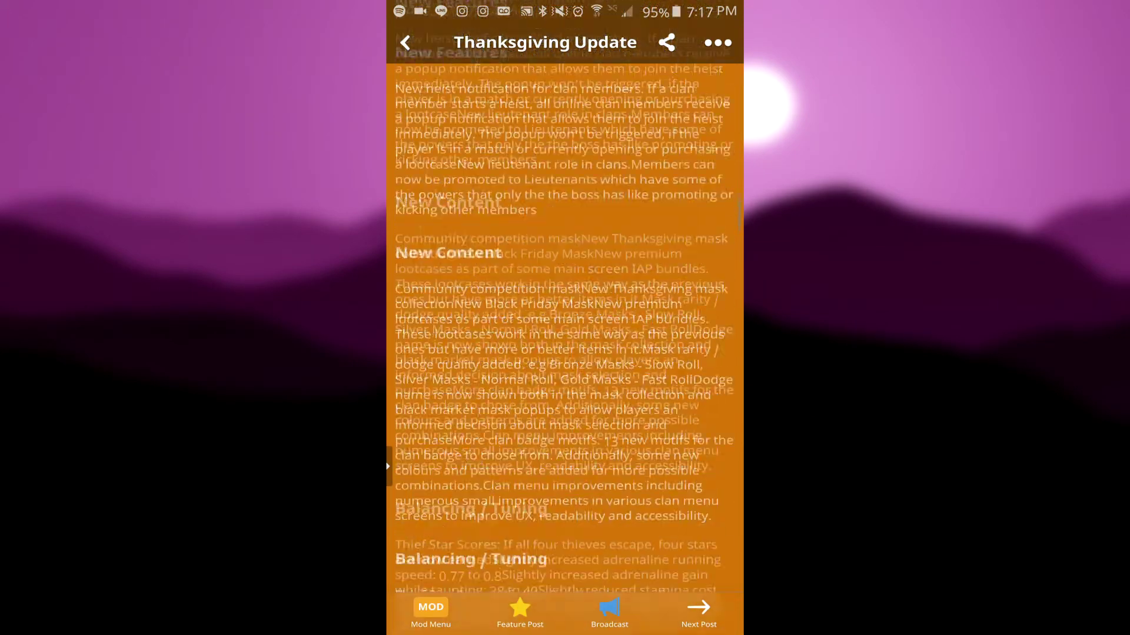
{"action": "scroll", "coordinate": [565, 353], "scroll_direction": "up", "scroll_amount": 3}
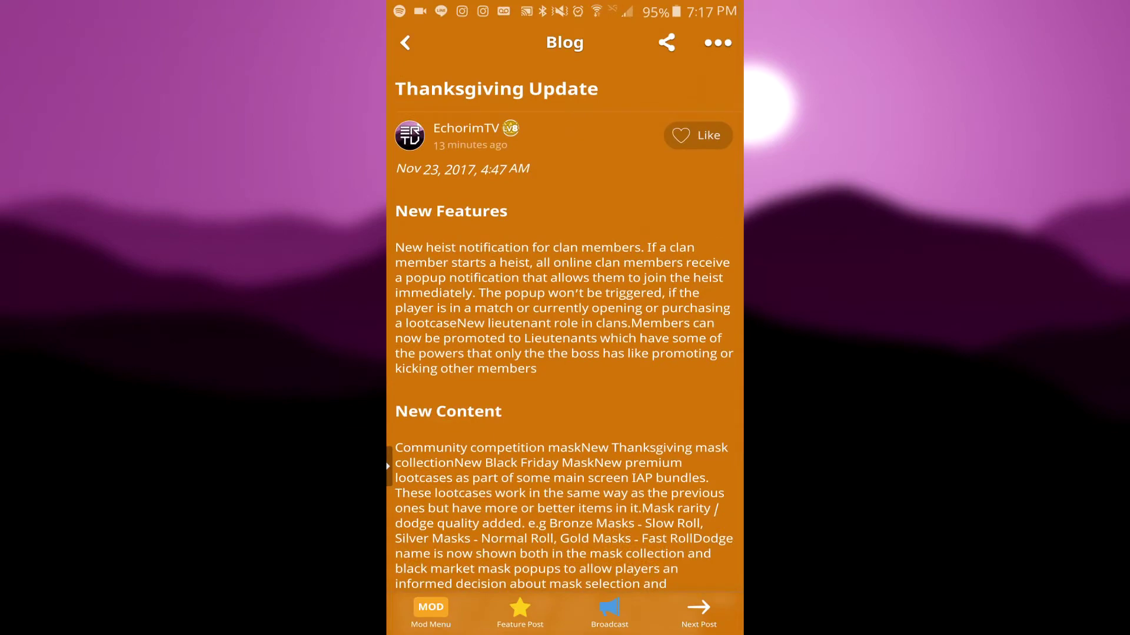
{"action": "scroll", "coordinate": [565, 354], "scroll_direction": "down", "scroll_amount": 2}
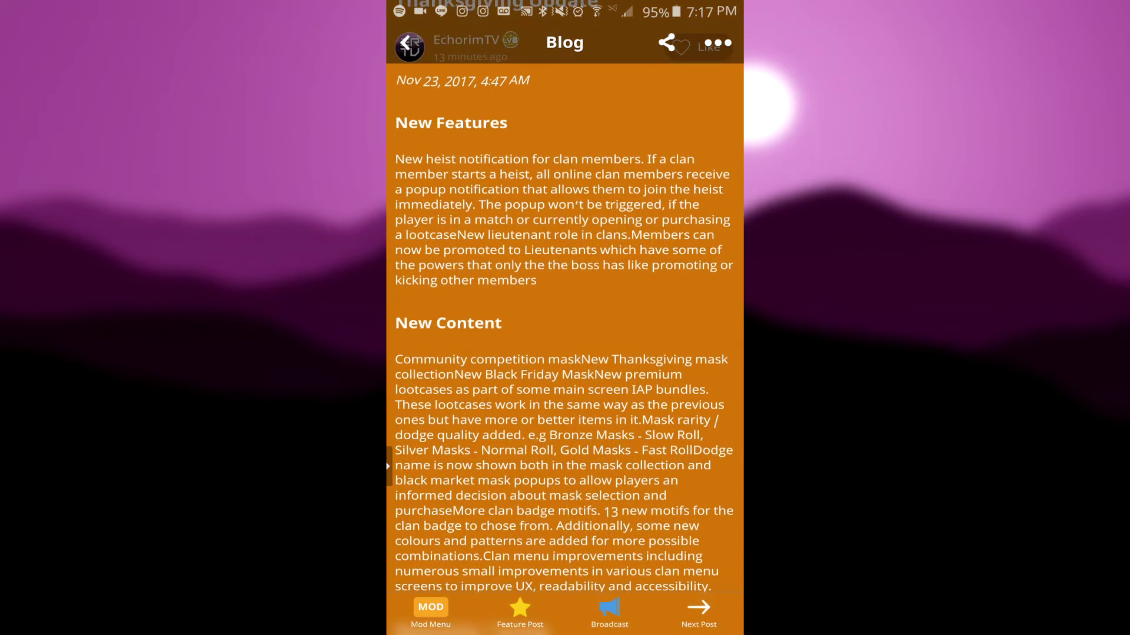
{"action": "scroll", "coordinate": [565, 353], "scroll_direction": "down", "scroll_amount": 2}
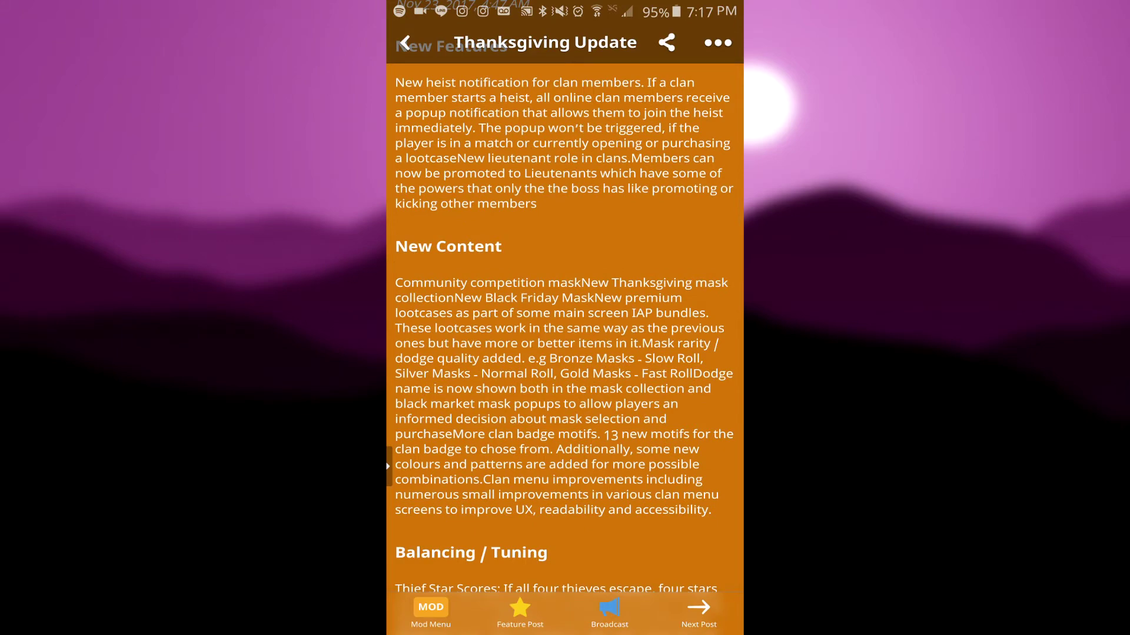
Leave the post, open the leader's profile from the side drawer, then its Achievements.
{"action": "left_click", "coordinate": [404, 42]}
{"action": "left_click_drag", "start_coordinate": [389, 318], "coordinate": [617, 318]}
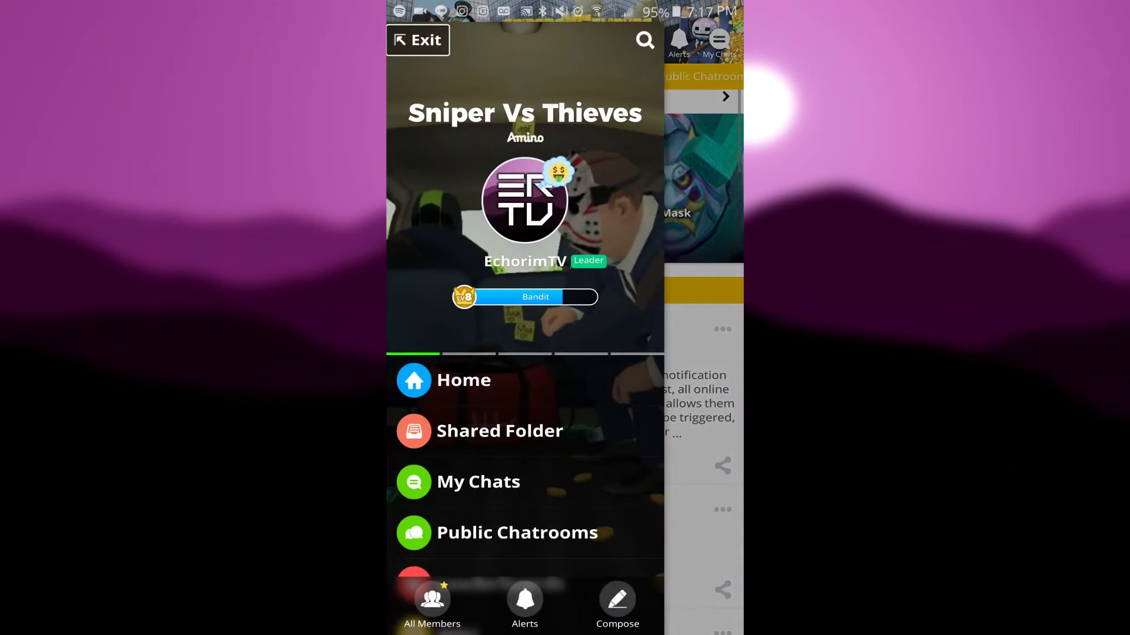
{"action": "left_click", "coordinate": [689, 318]}
{"action": "left_click", "coordinate": [409, 327]}
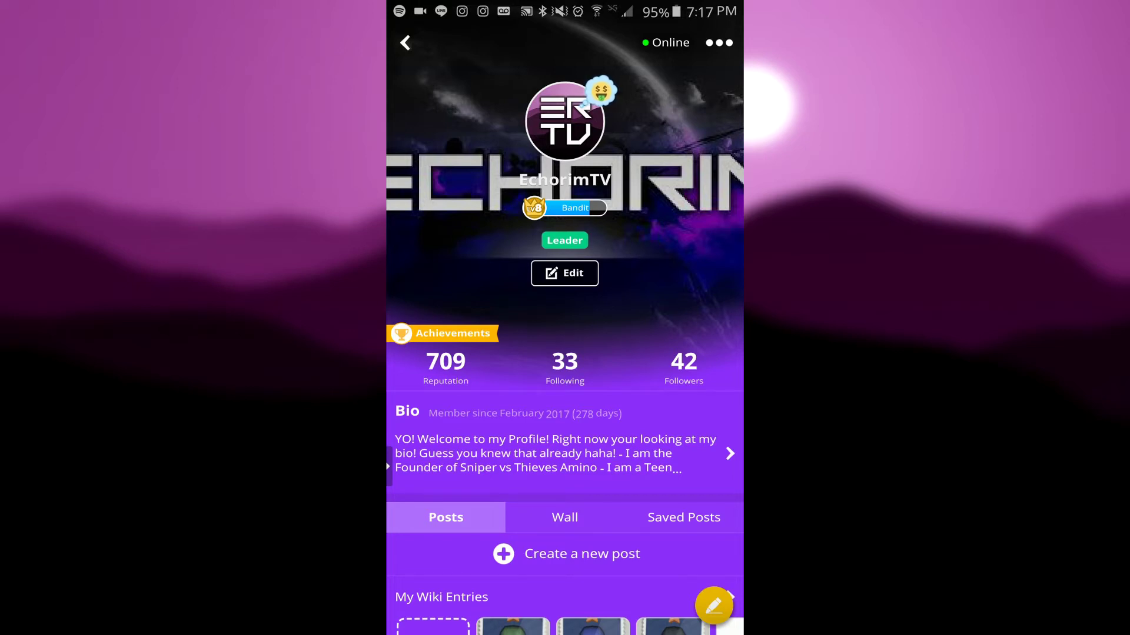
{"action": "scroll", "coordinate": [564, 397], "scroll_direction": "down", "scroll_amount": 5}
{"action": "scroll", "coordinate": [564, 354], "scroll_direction": "up", "scroll_amount": 5}
{"action": "left_click", "coordinate": [453, 333]}
{"action": "scroll", "coordinate": [565, 353], "scroll_direction": "down", "scroll_amount": 2}
{"action": "scroll", "coordinate": [565, 353], "scroll_direction": "down", "scroll_amount": 4}
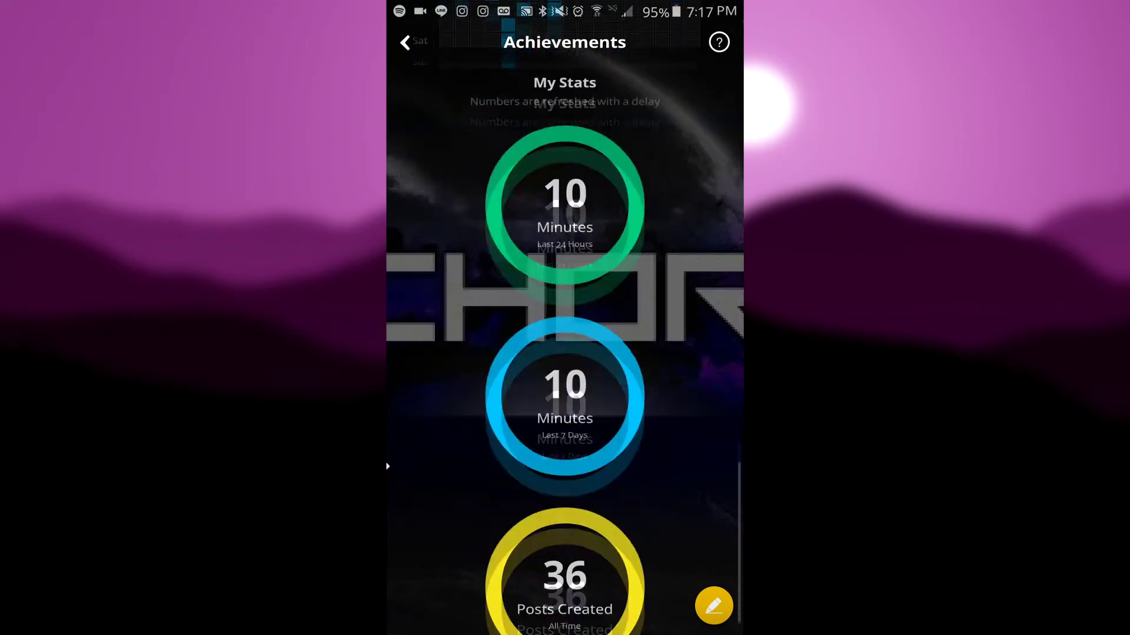
{"action": "scroll", "coordinate": [565, 353], "scroll_direction": "up", "scroll_amount": 4}
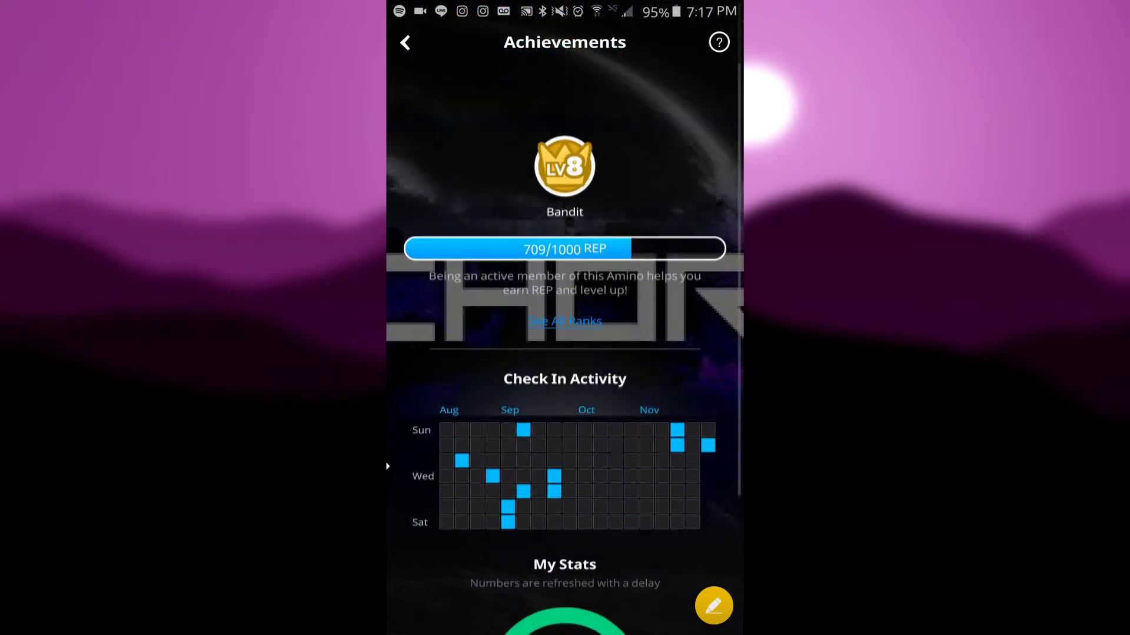
{"action": "scroll", "coordinate": [565, 370], "scroll_direction": "down", "scroll_amount": 5}
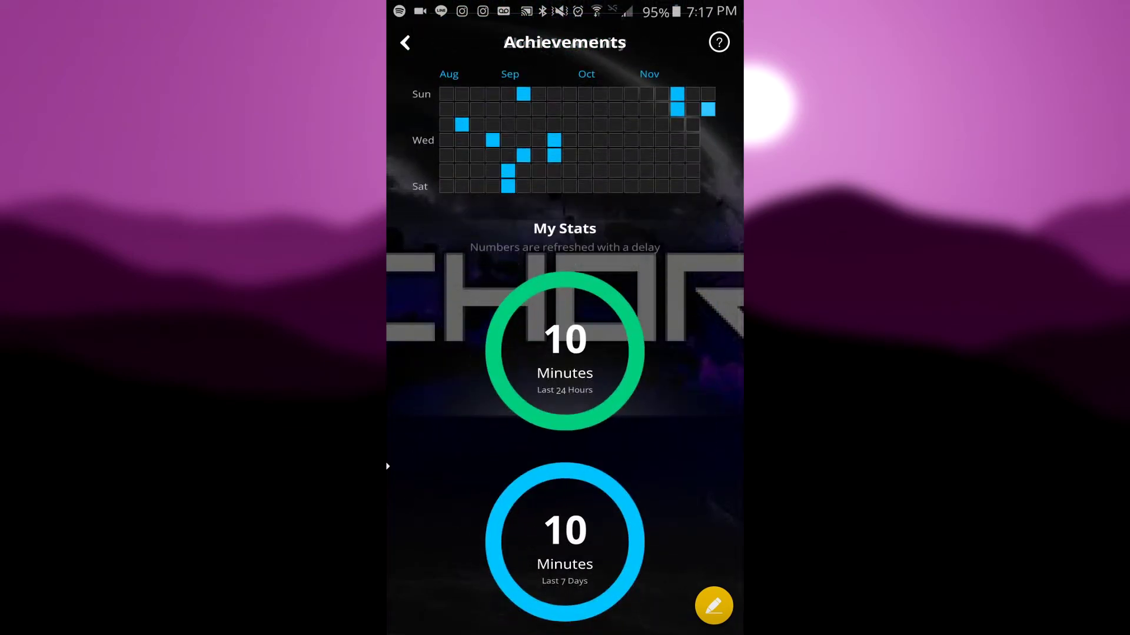
{"action": "scroll", "coordinate": [565, 354], "scroll_direction": "down", "scroll_amount": 3}
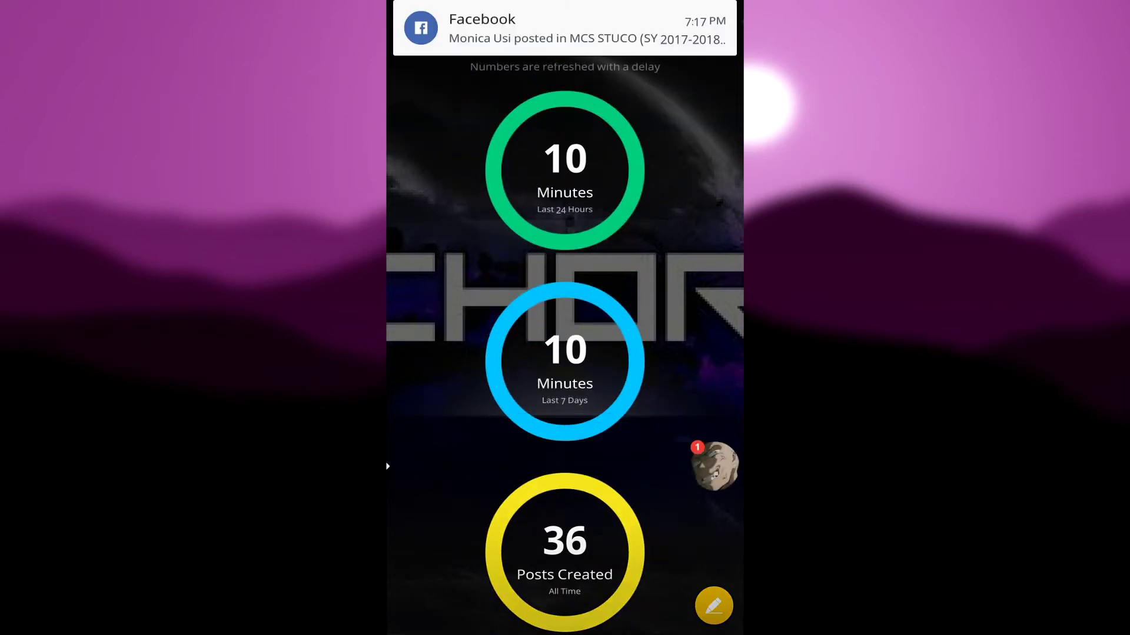
{"action": "scroll", "coordinate": [565, 353], "scroll_direction": "down", "scroll_amount": 1}
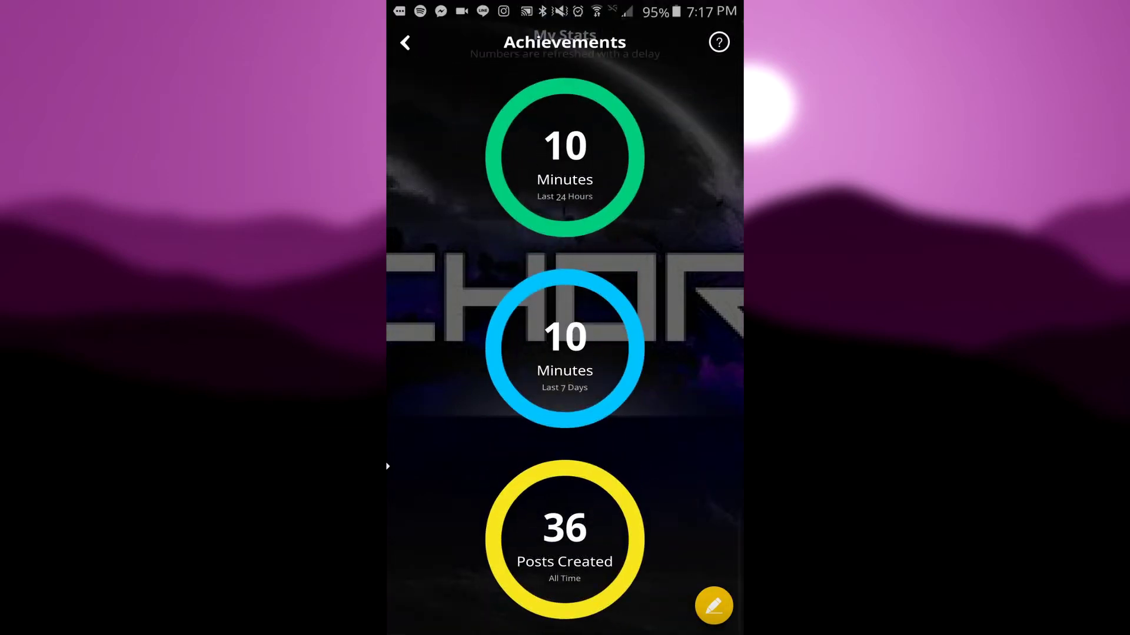
{"action": "scroll", "coordinate": [565, 353], "scroll_direction": "up", "scroll_amount": 6}
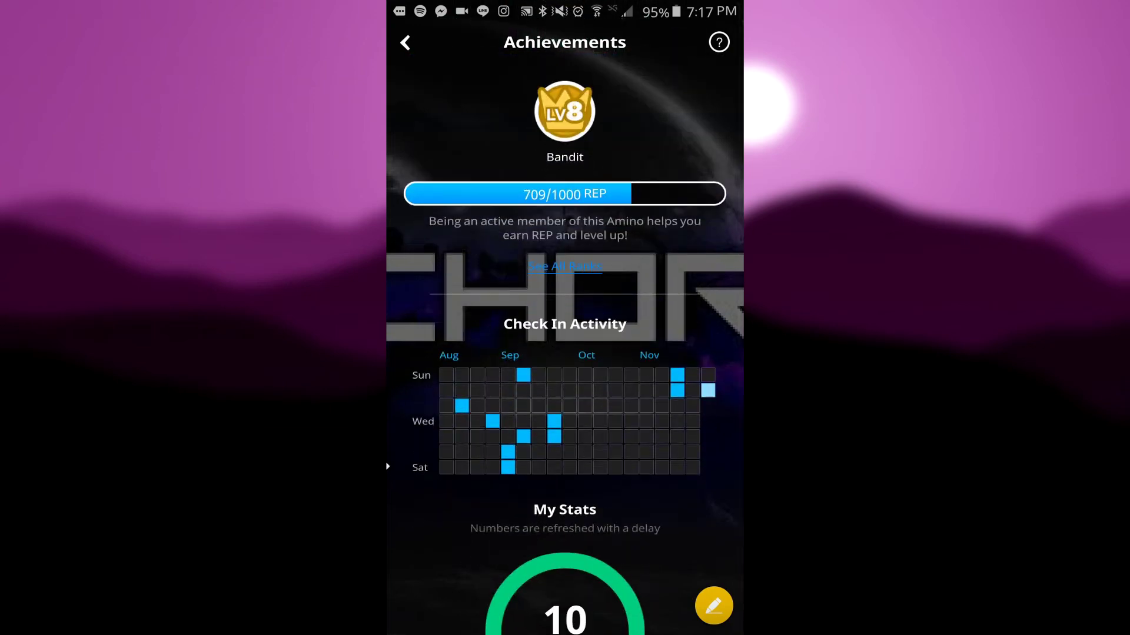
Open the All Ranks list from the Achievements screen.
{"action": "left_click", "coordinate": [566, 265]}
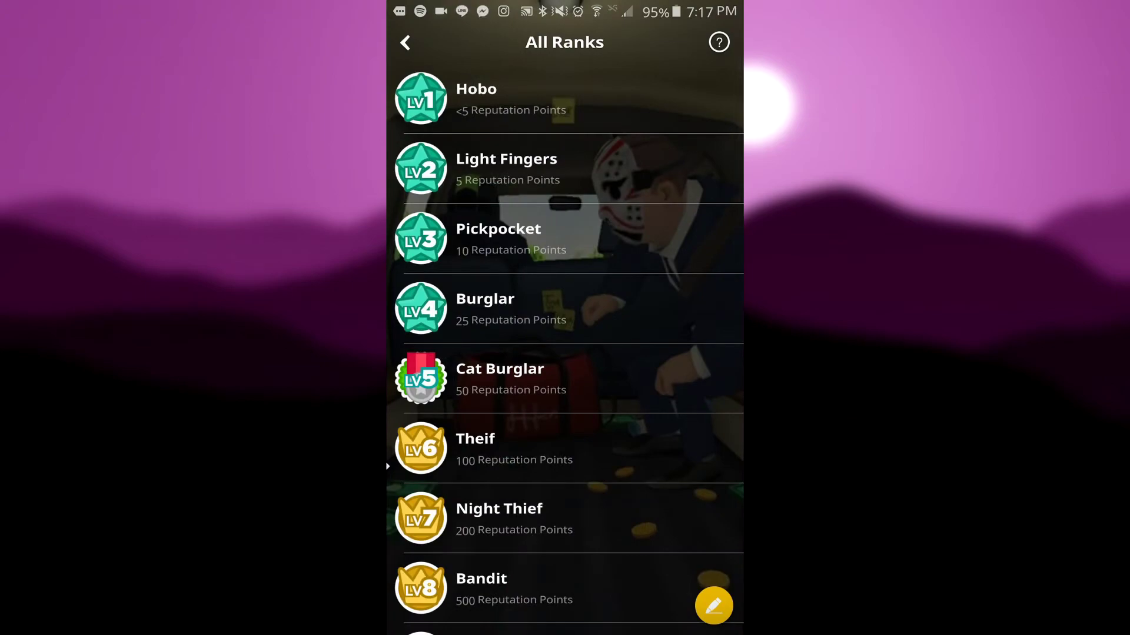
{"action": "scroll", "coordinate": [565, 353], "scroll_direction": "down", "scroll_amount": 3}
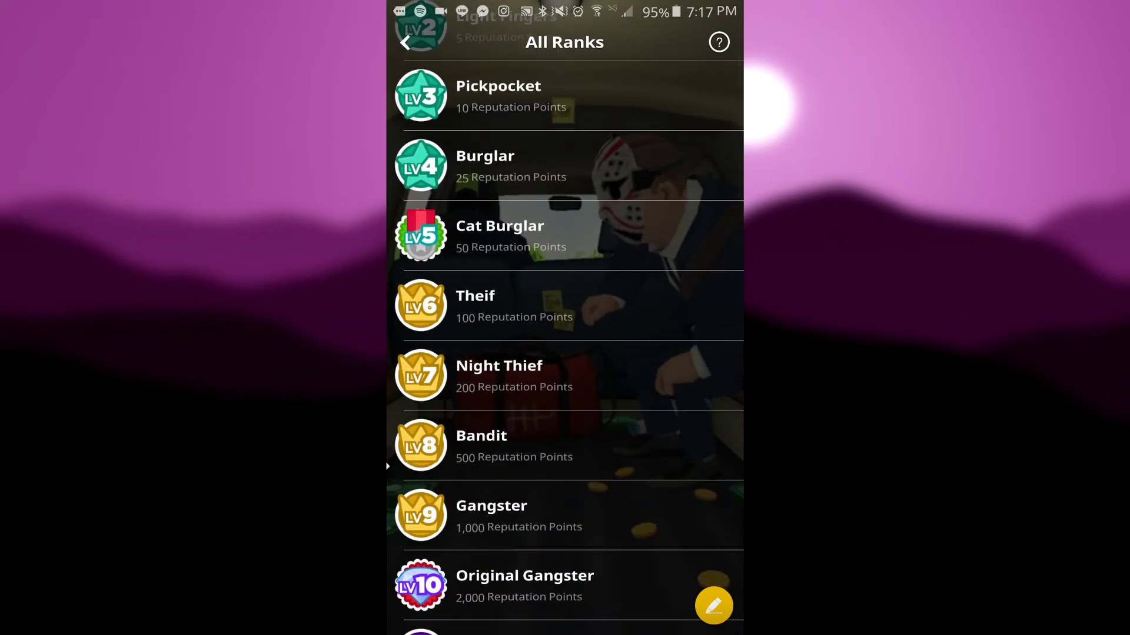
{"action": "scroll", "coordinate": [565, 353], "scroll_direction": "down", "scroll_amount": 10}
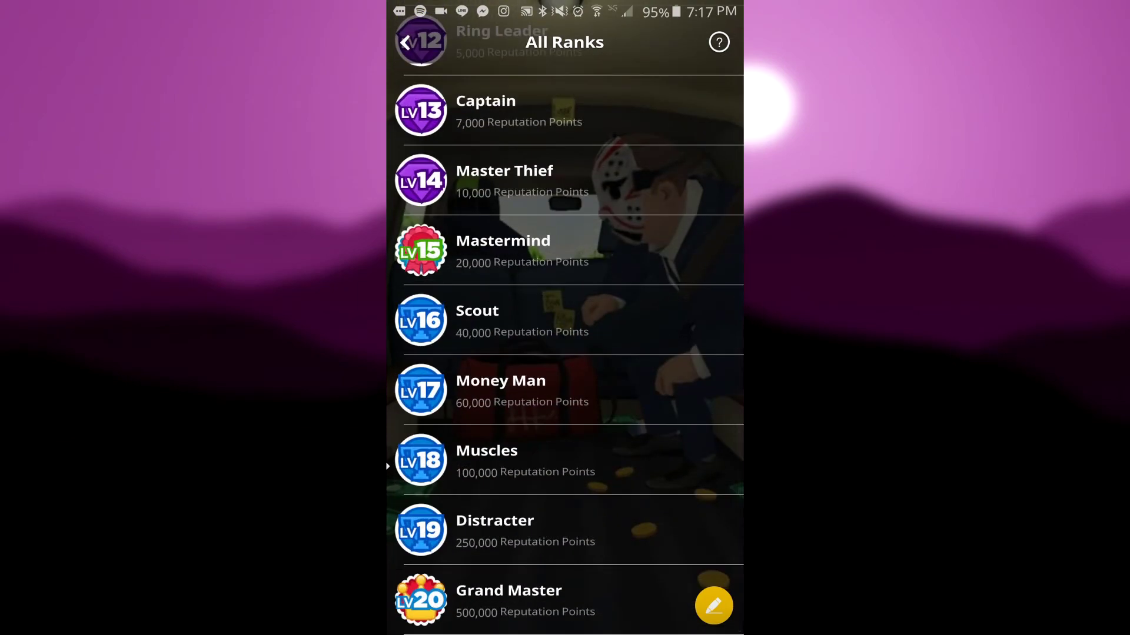
{"action": "scroll", "coordinate": [566, 353], "scroll_direction": "up", "scroll_amount": 10}
{"action": "scroll", "coordinate": [565, 354], "scroll_direction": "down", "scroll_amount": 10}
{"action": "scroll", "coordinate": [565, 353], "scroll_direction": "up", "scroll_amount": 10}
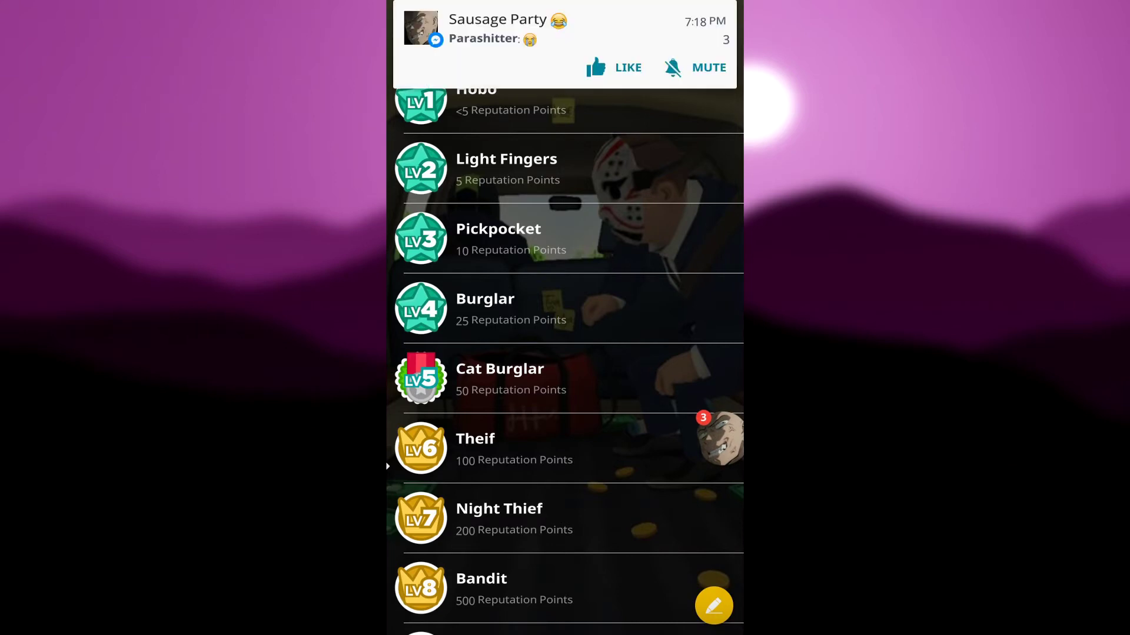
Return from All Ranks to the EchorimTV profile page.
{"action": "left_click", "coordinate": [404, 43]}
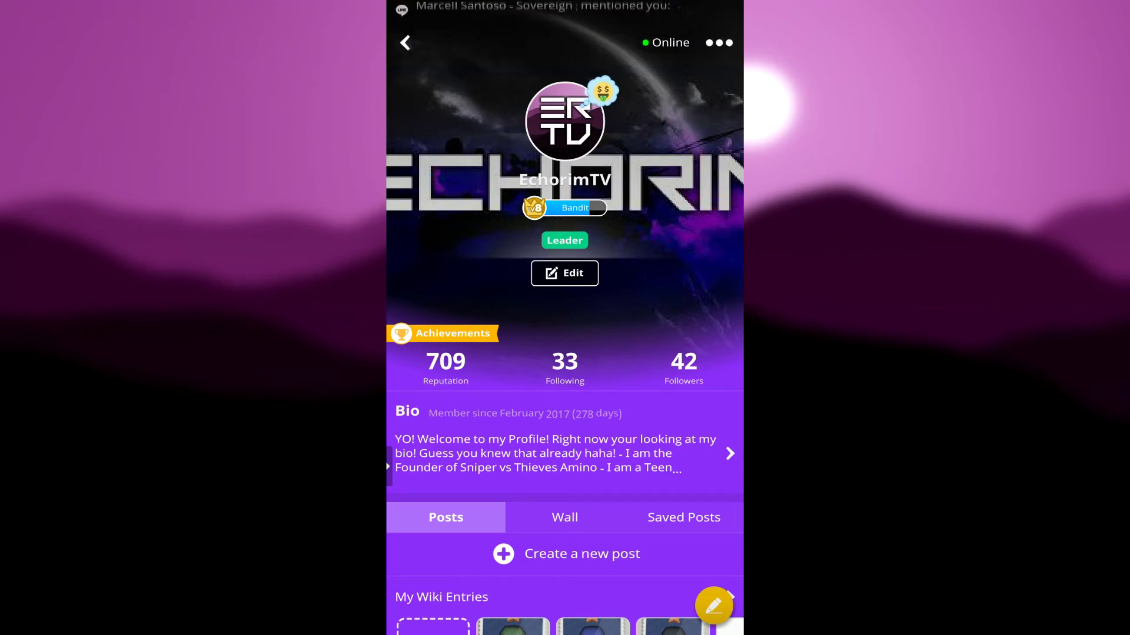
{"action": "scroll", "coordinate": [565, 353], "scroll_direction": "down", "scroll_amount": 5}
{"action": "scroll", "coordinate": [565, 353], "scroll_direction": "up", "scroll_amount": 5}
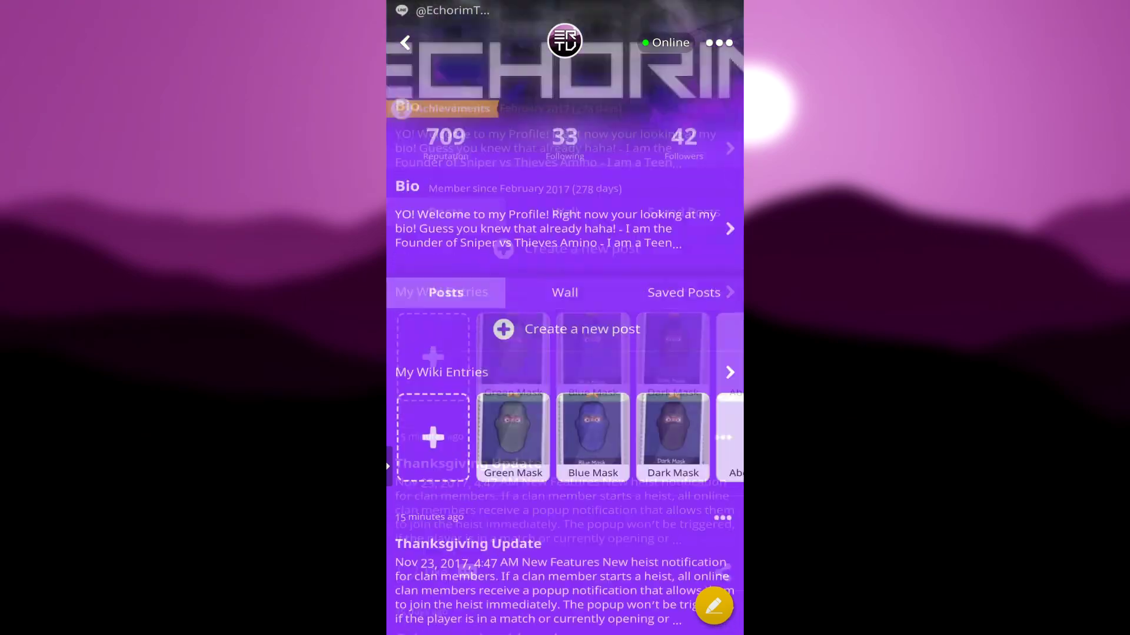
{"action": "scroll", "coordinate": [565, 353], "scroll_direction": "down", "scroll_amount": 5}
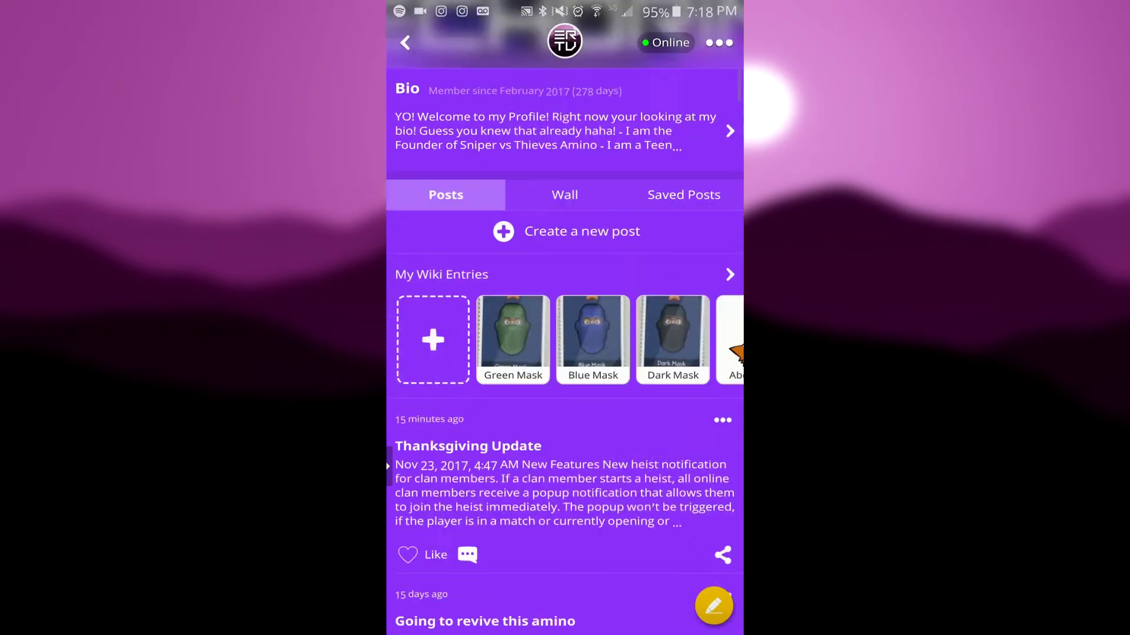
{"action": "scroll", "coordinate": [565, 353], "scroll_direction": "up", "scroll_amount": 5}
{"action": "scroll", "coordinate": [565, 353], "scroll_direction": "up", "scroll_amount": 4}
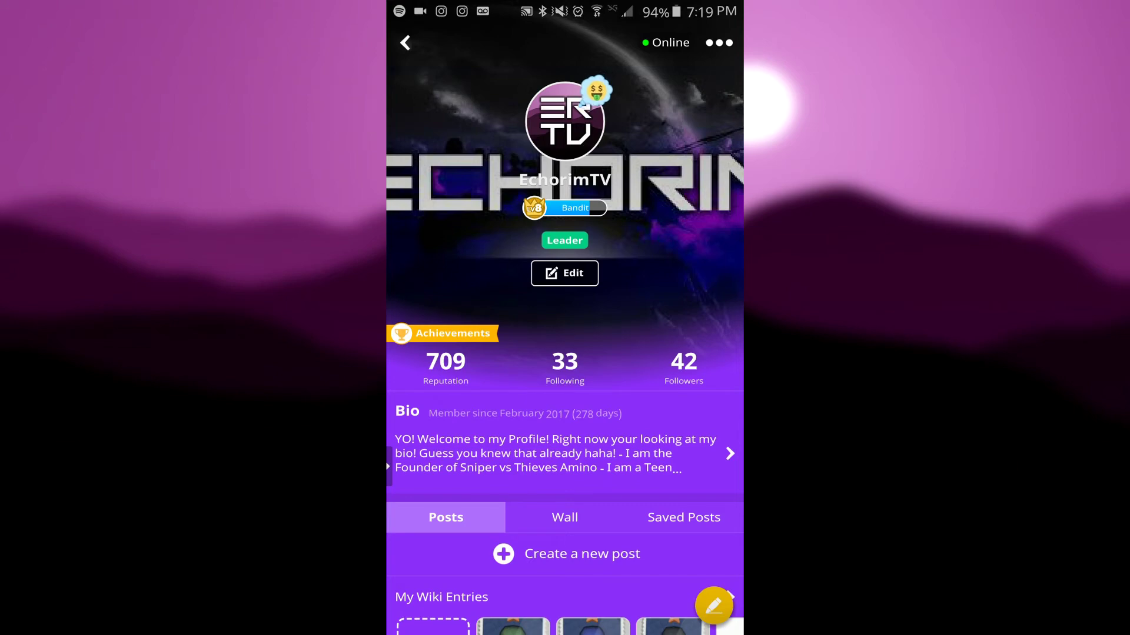
{"action": "scroll", "coordinate": [565, 354], "scroll_direction": "down", "scroll_amount": 3}
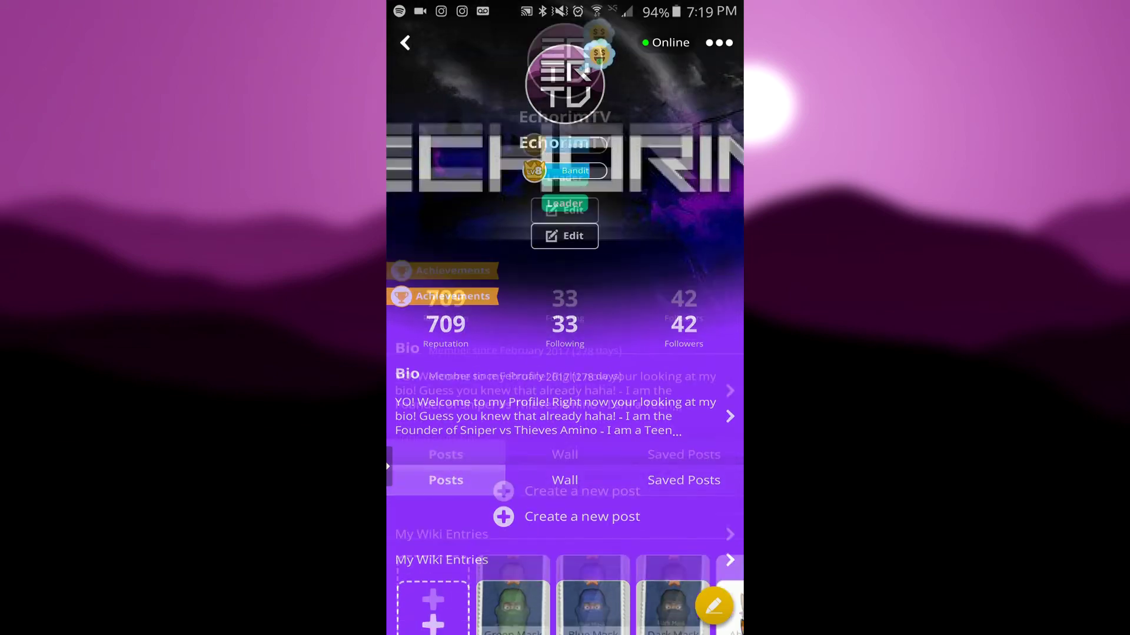
{"action": "scroll", "coordinate": [566, 353], "scroll_direction": "up", "scroll_amount": 3}
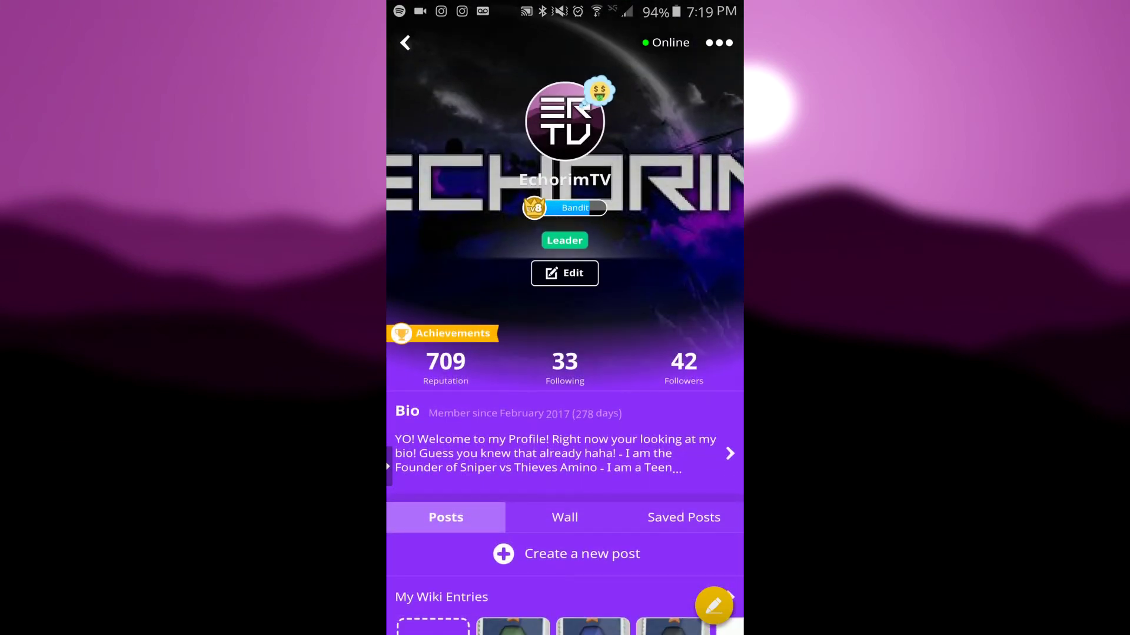
{"action": "scroll", "coordinate": [565, 353], "scroll_direction": "down", "scroll_amount": 3}
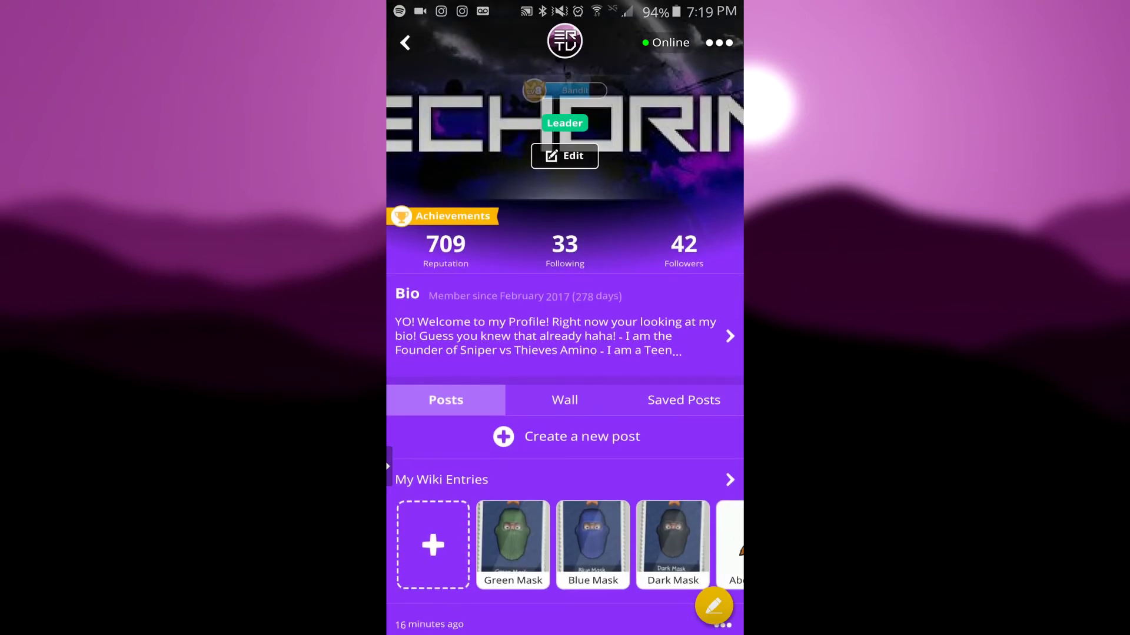
{"action": "scroll", "coordinate": [565, 353], "scroll_direction": "up", "scroll_amount": 3}
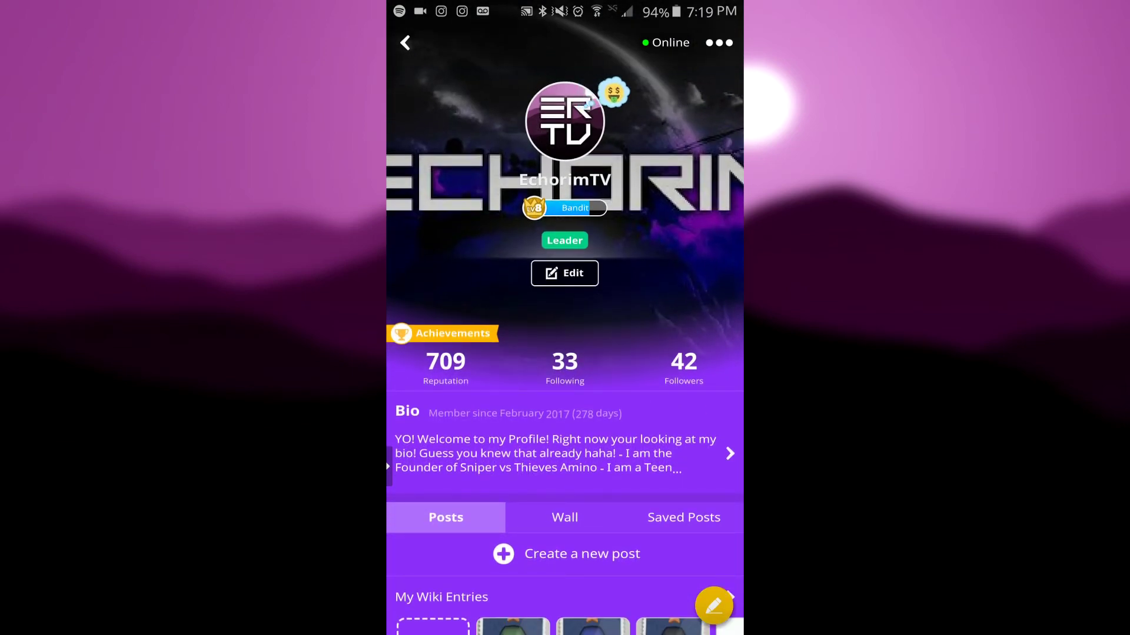
{"action": "left_click", "coordinate": [405, 42]}
{"action": "scroll", "coordinate": [565, 353], "scroll_direction": "down", "scroll_amount": 10}
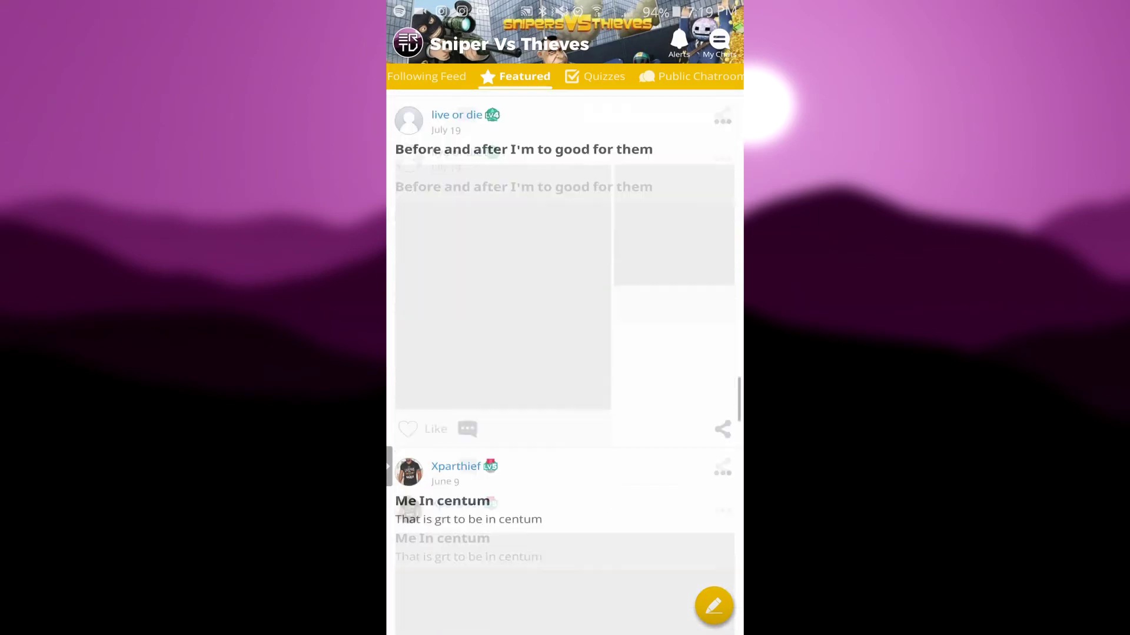
{"action": "scroll", "coordinate": [565, 353], "scroll_direction": "up", "scroll_amount": 10}
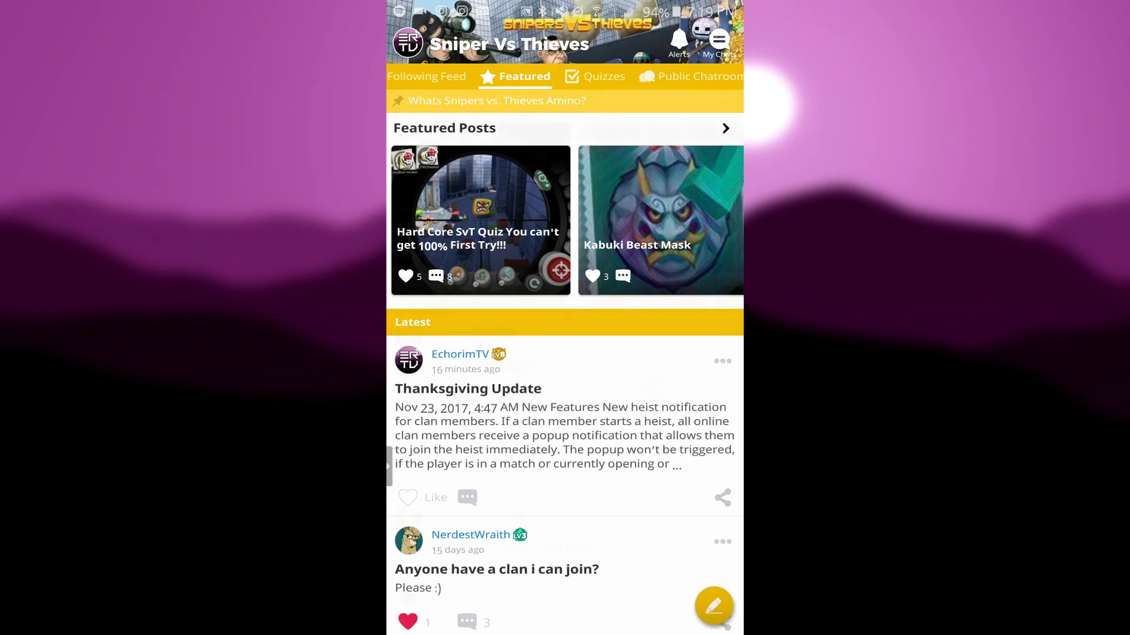
{"action": "scroll", "coordinate": [565, 353], "scroll_direction": "down", "scroll_amount": 1}
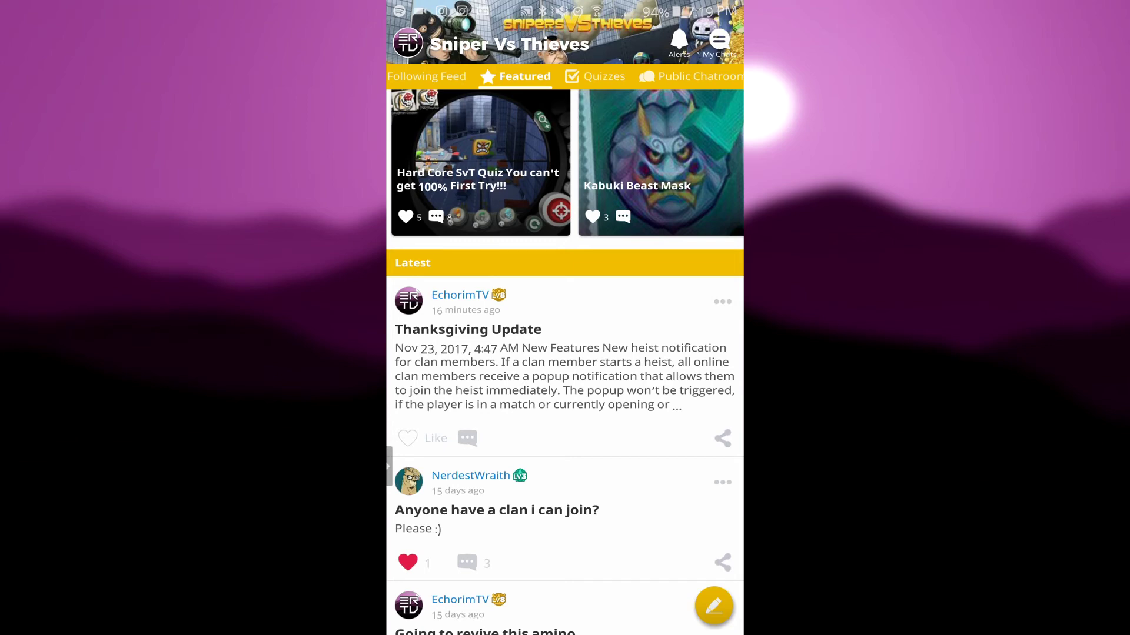
{"action": "scroll", "coordinate": [566, 354], "scroll_direction": "up", "scroll_amount": 2}
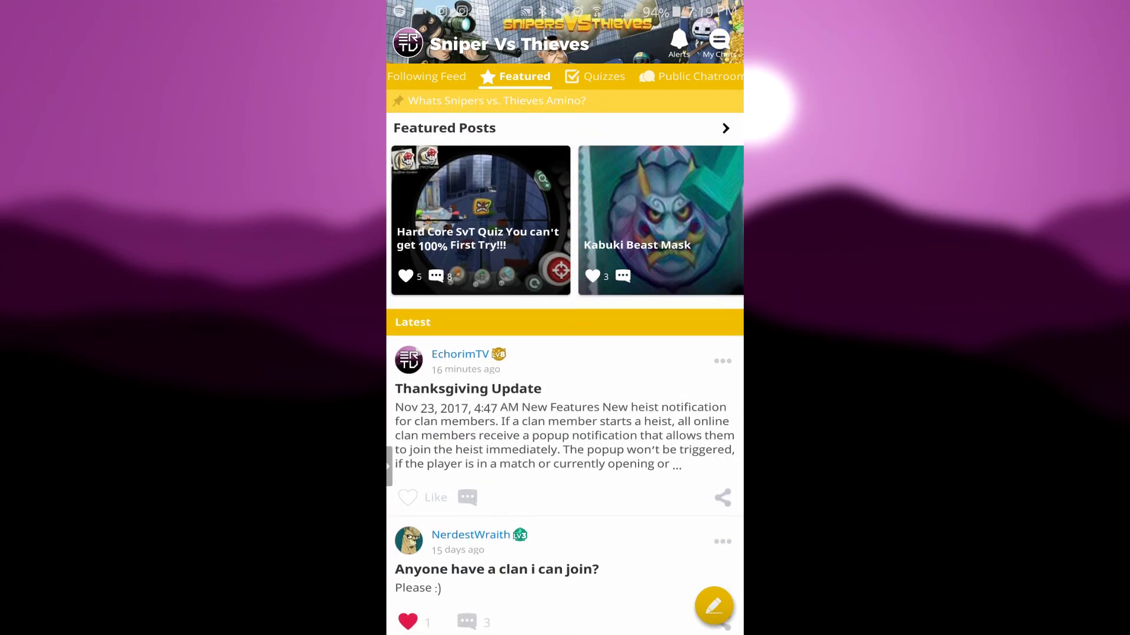
Show the Quizzes tab, then swipe toward the Latest Feed.
{"action": "left_click", "coordinate": [597, 76]}
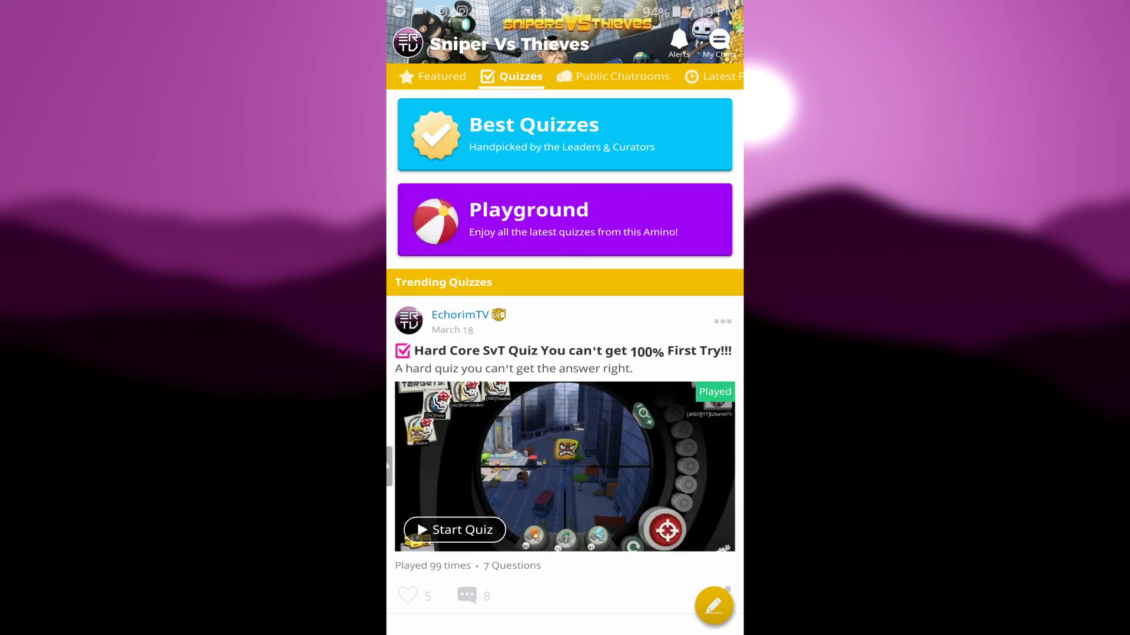
{"action": "scroll", "coordinate": [566, 361], "scroll_direction": "down", "scroll_amount": 1}
{"action": "scroll", "coordinate": [565, 361], "scroll_direction": "up", "scroll_amount": 1}
{"action": "scroll", "coordinate": [564, 361], "scroll_direction": "down", "scroll_amount": 1}
{"action": "scroll", "coordinate": [566, 361], "scroll_direction": "up", "scroll_amount": 1}
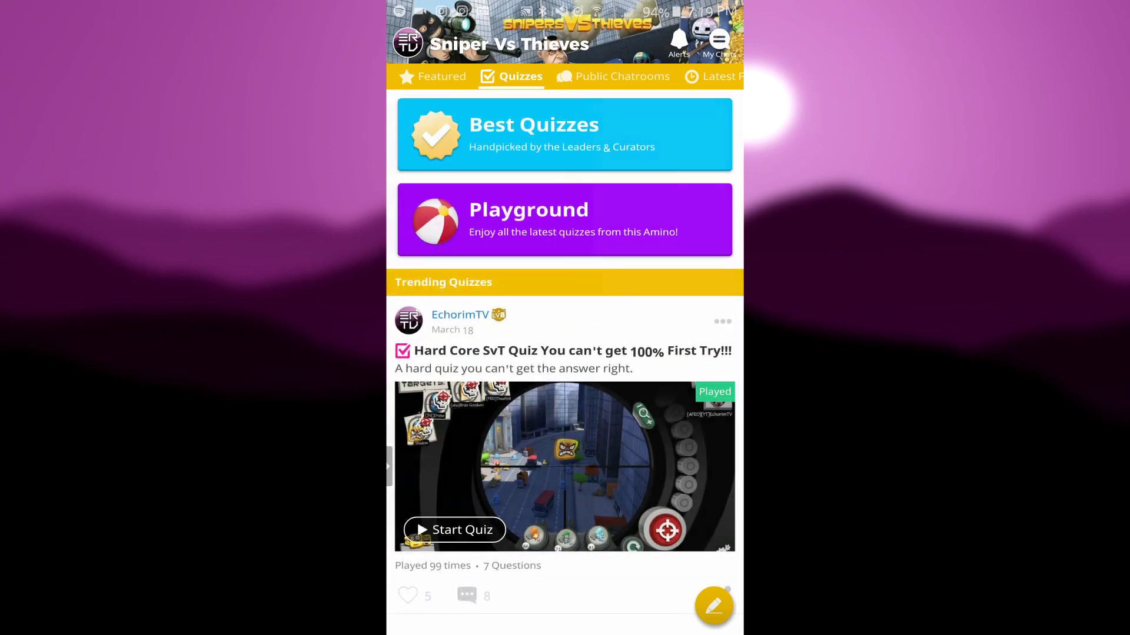
{"action": "left_click_drag", "start_coordinate": [671, 353], "coordinate": [459, 354]}
Swipe through Latest Feed, Polls and Shared Folder, then back through Quizzes and Featured to Following Feed.
{"action": "left_click_drag", "start_coordinate": [671, 353], "coordinate": [459, 353]}
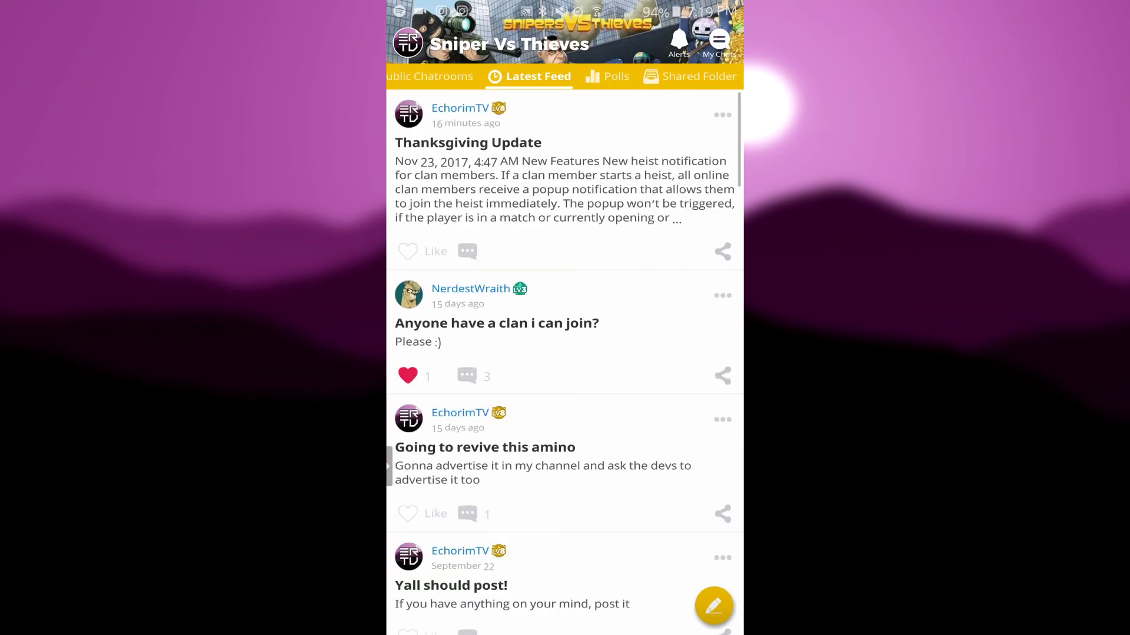
{"action": "scroll", "coordinate": [565, 353], "scroll_direction": "down", "scroll_amount": 3}
{"action": "scroll", "coordinate": [565, 354], "scroll_direction": "up", "scroll_amount": 3}
{"action": "left_click_drag", "start_coordinate": [671, 353], "coordinate": [459, 354]}
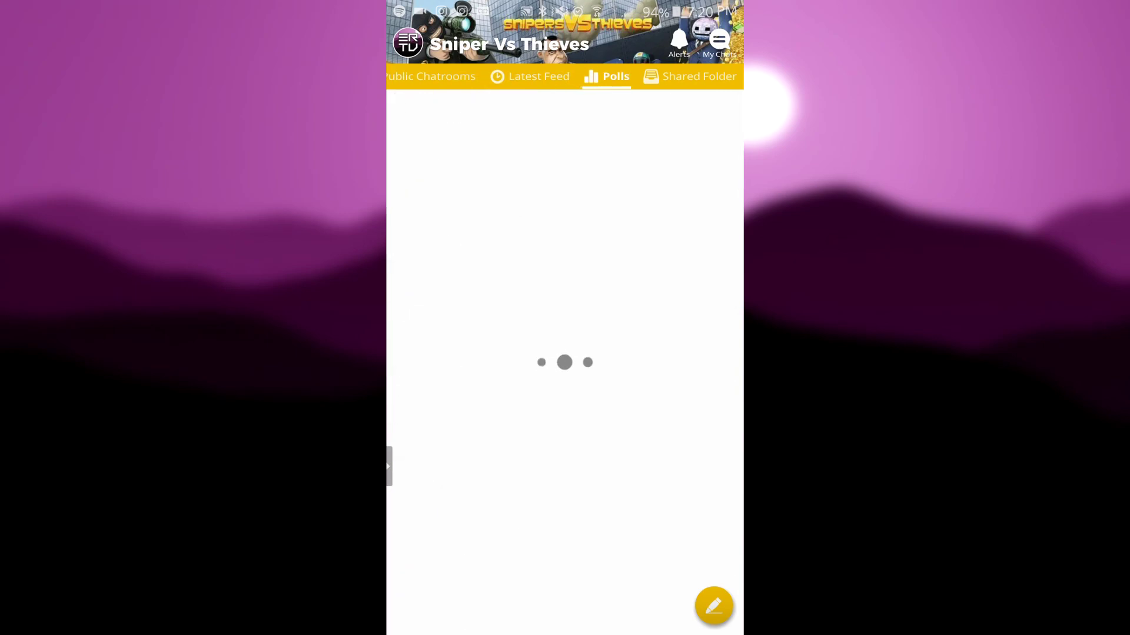
{"action": "scroll", "coordinate": [565, 353], "scroll_direction": "down", "scroll_amount": 3}
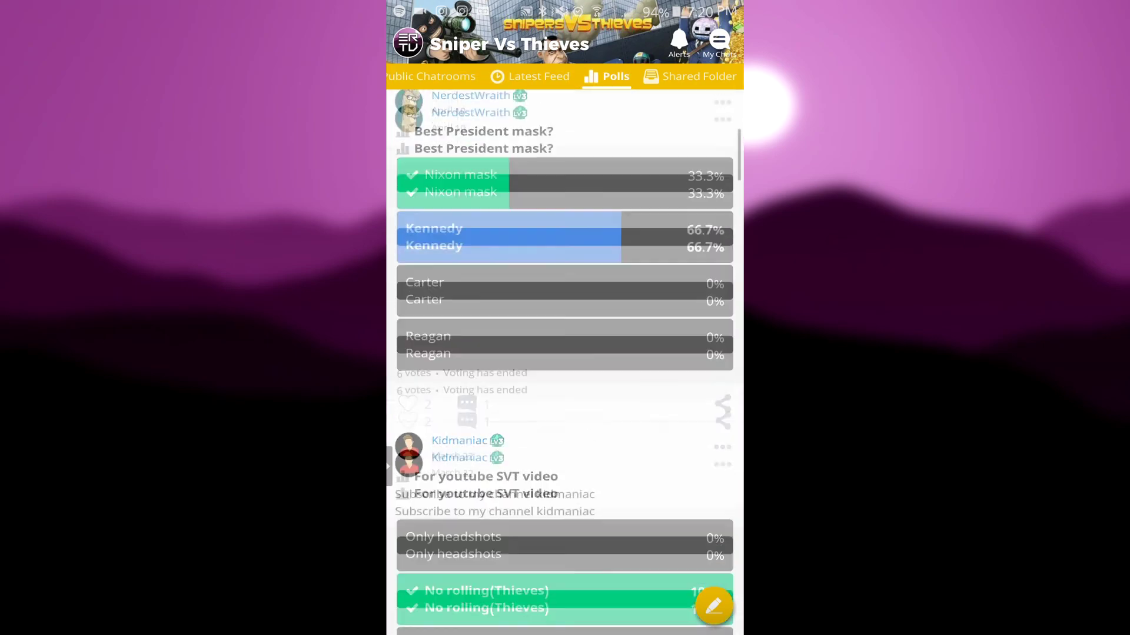
{"action": "scroll", "coordinate": [564, 354], "scroll_direction": "up", "scroll_amount": 3}
{"action": "left_click_drag", "start_coordinate": [671, 387], "coordinate": [585, 386]}
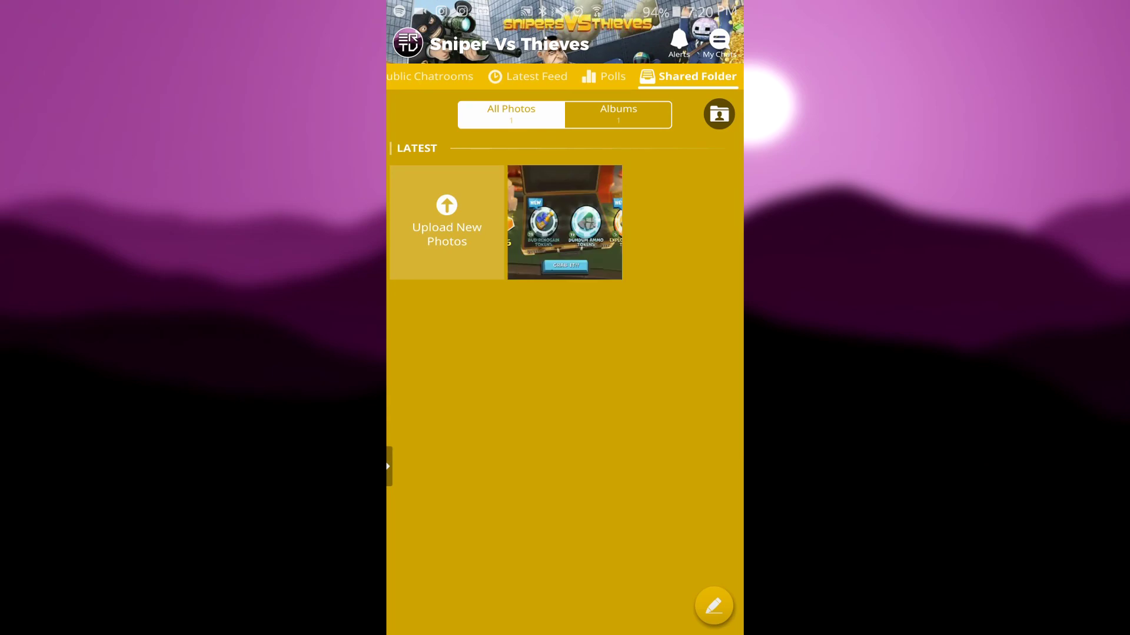
{"action": "left_click_drag", "start_coordinate": [494, 353], "coordinate": [671, 354]}
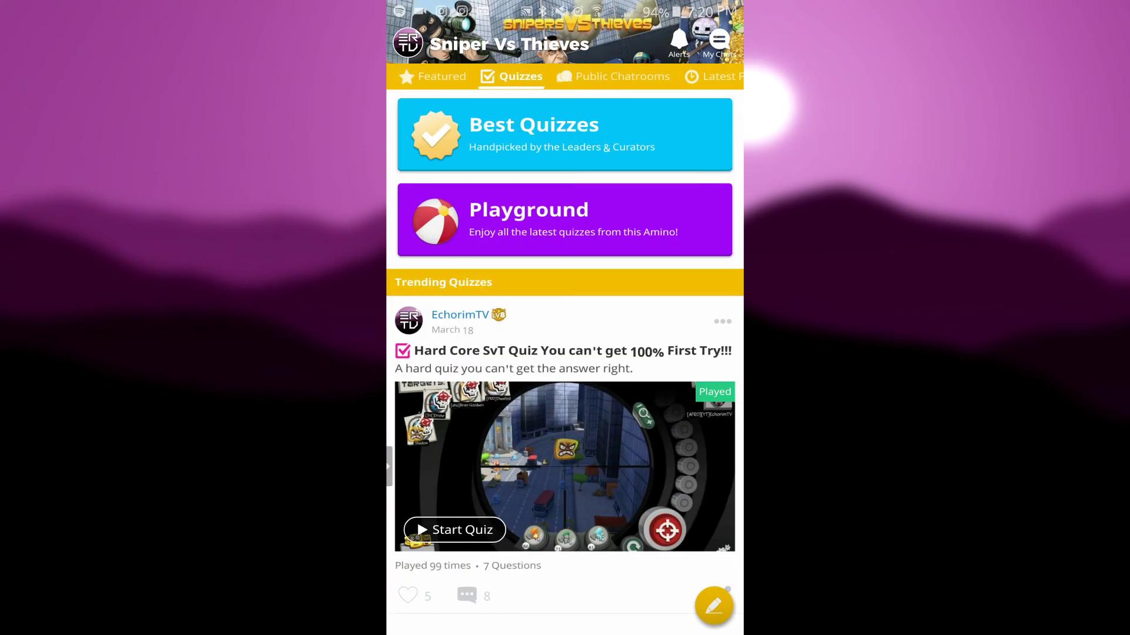
{"action": "left_click_drag", "start_coordinate": [494, 354], "coordinate": [671, 354]}
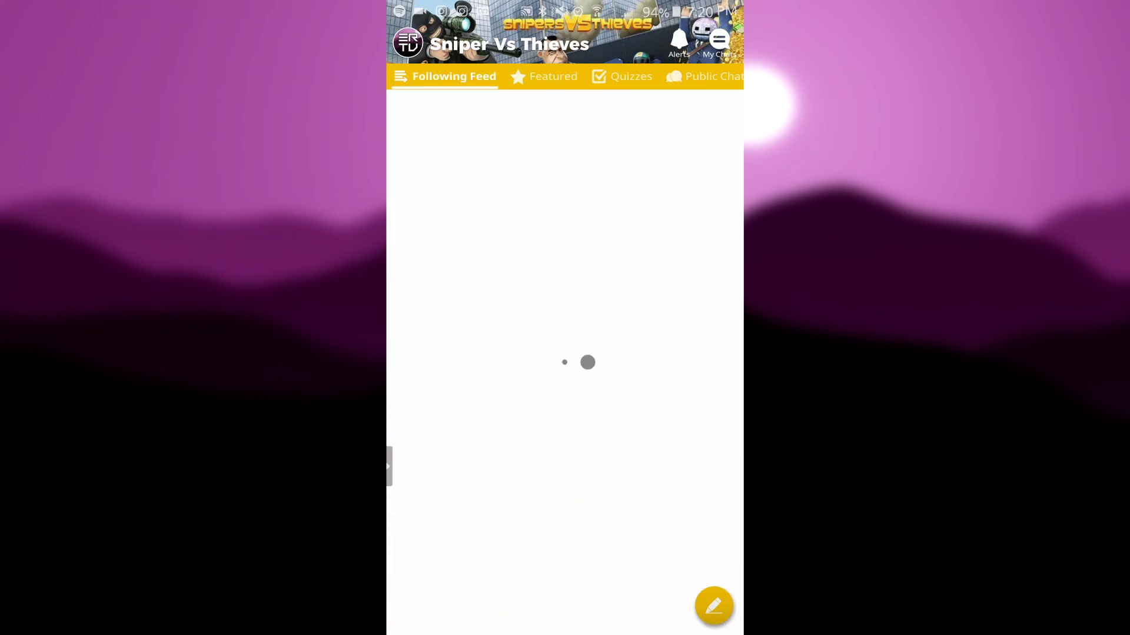